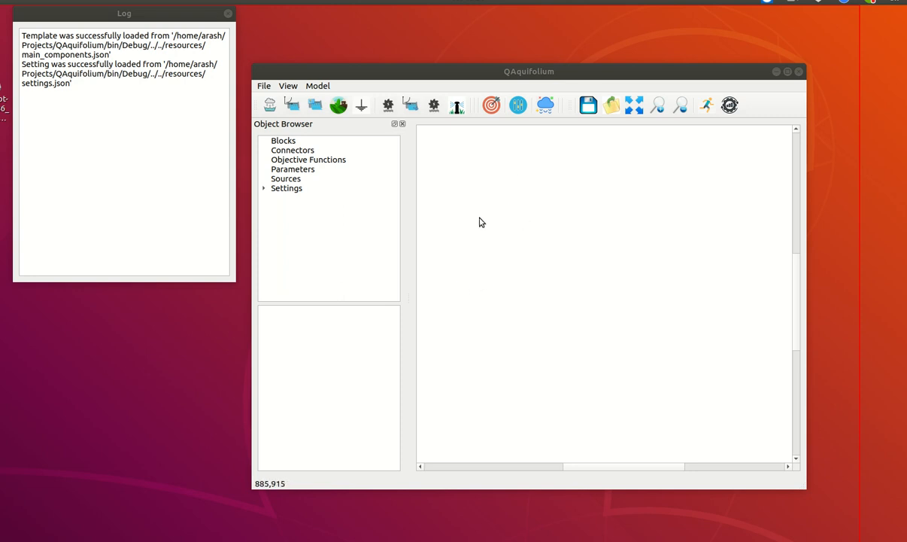
# Add the plugin file pipe_pump_tank.json from the QAquifolium resources folder.
pyautogui.click(264, 86)
pyautogui.moveTo(280, 156)
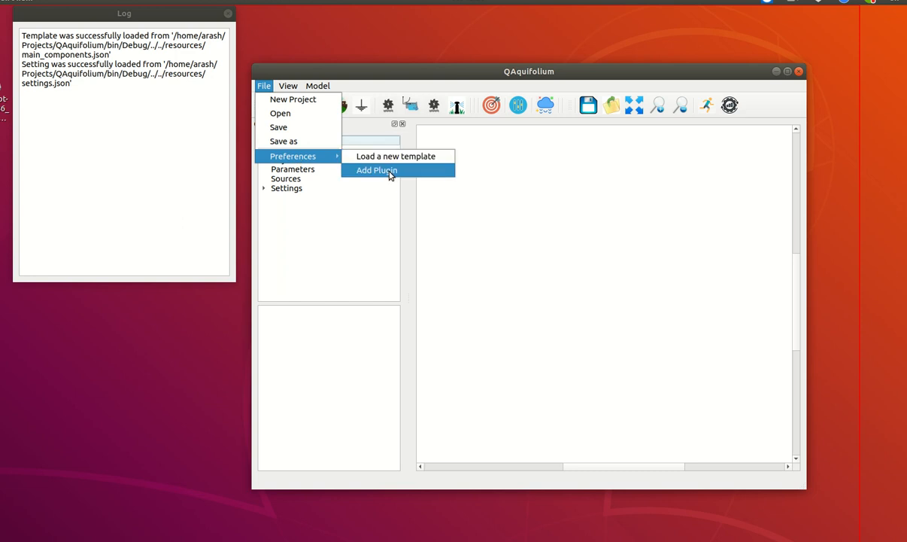
pyautogui.click(380, 172)
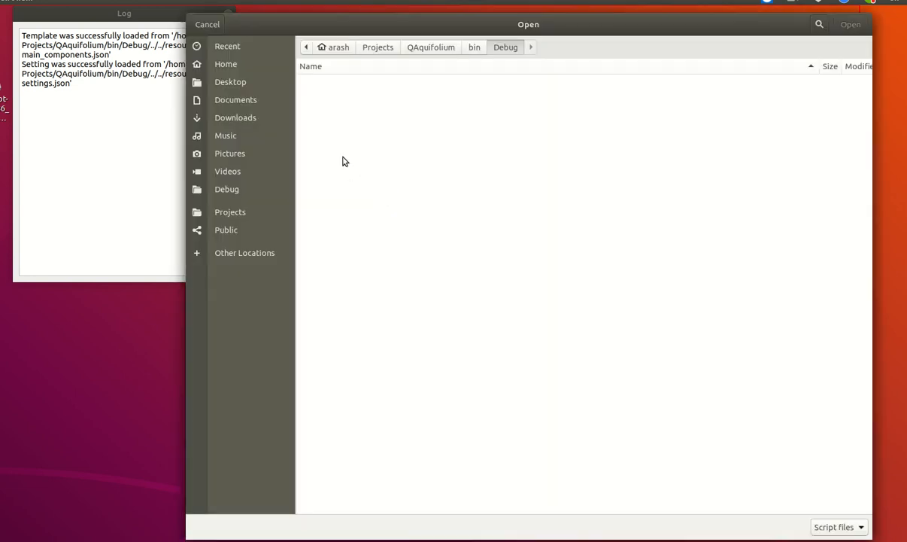
pyautogui.click(426, 53)
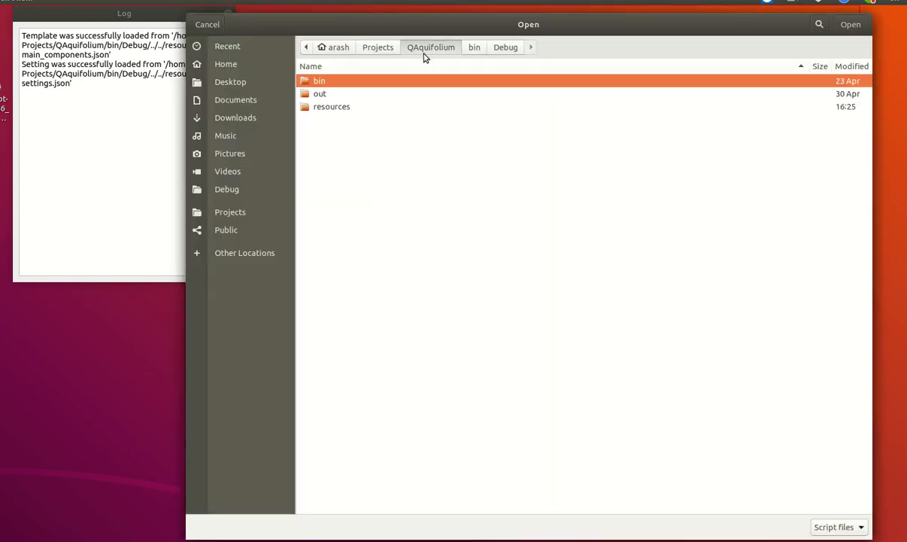
pyautogui.doubleClick(344, 107)
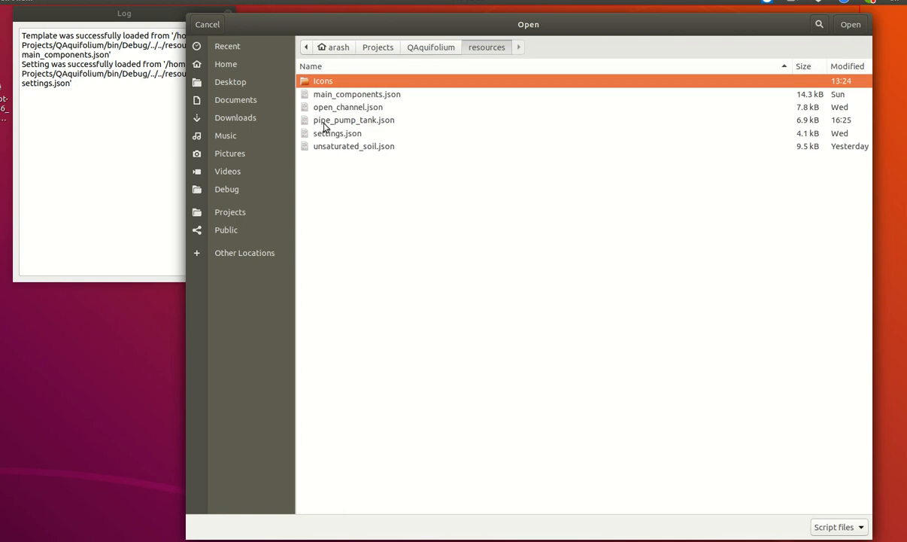
pyautogui.click(367, 122)
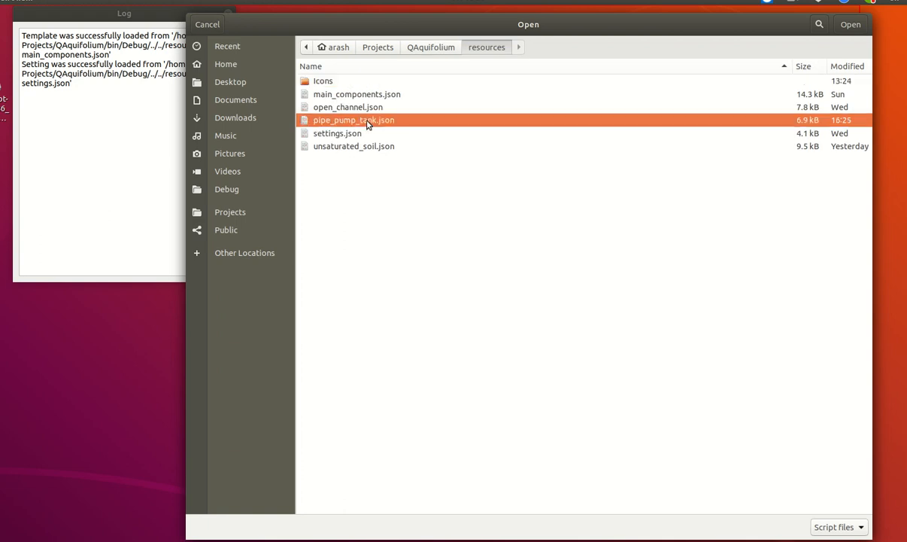
pyautogui.click(853, 31)
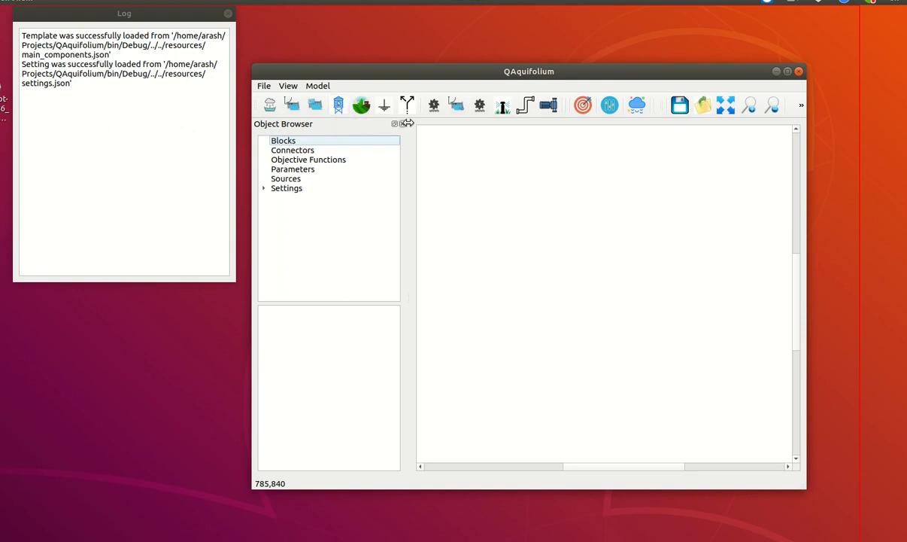
# Add a tank block, shrink it to about 146 wide by 161 high, and move it to about x 805, y 873.
pyautogui.click(338, 106)
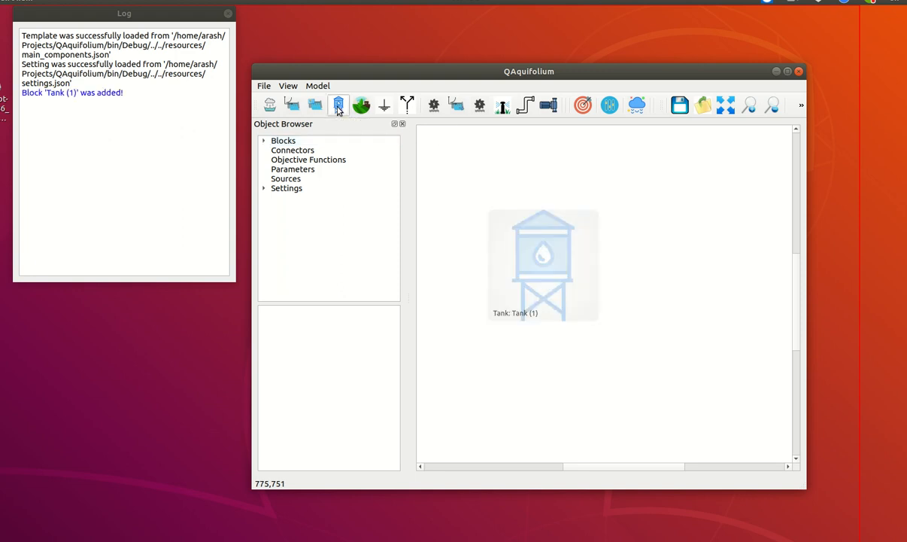
pyautogui.click(547, 279)
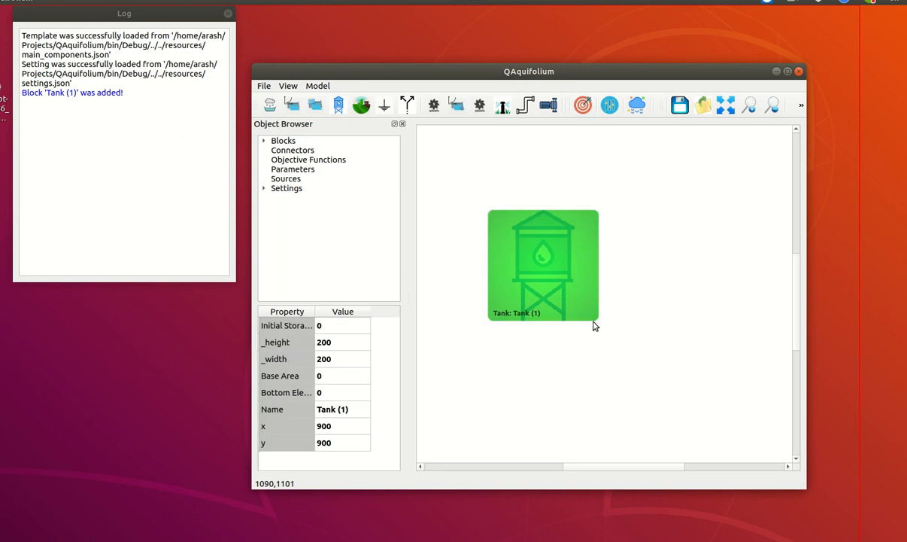
pyautogui.moveTo(590, 316); pyautogui.dragTo(570, 305)
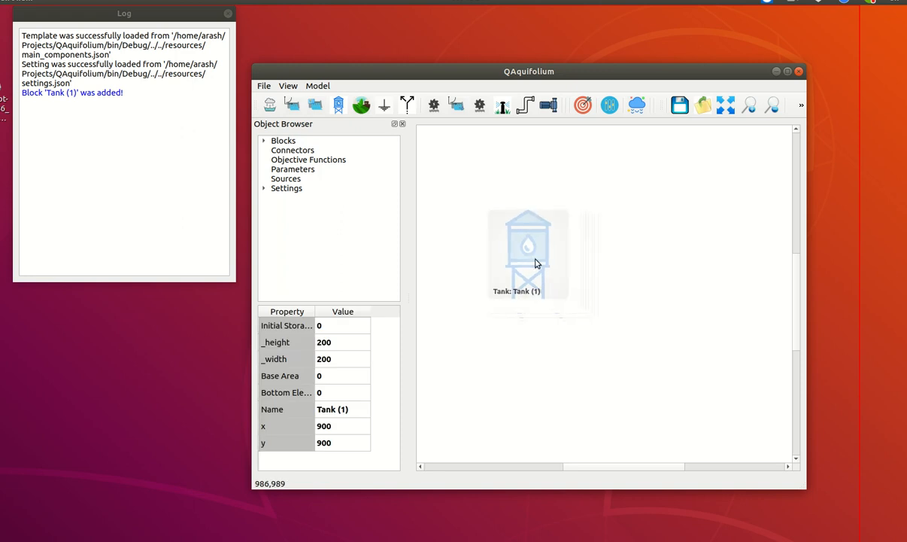
pyautogui.moveTo(549, 257); pyautogui.dragTo(495, 244)
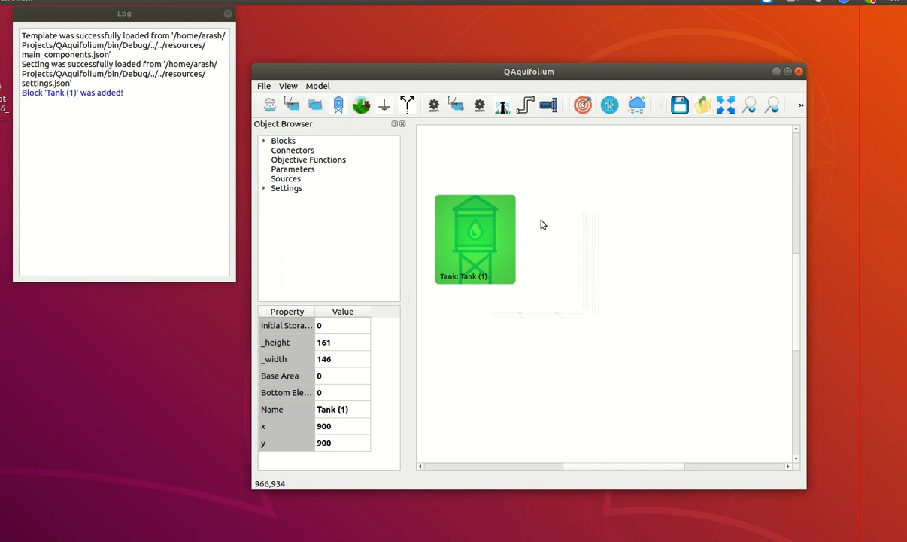
# Add a second tank block, shrink it to about 128 wide by 139 high, and place it at about x 1267, y 996.
pyautogui.click(334, 106)
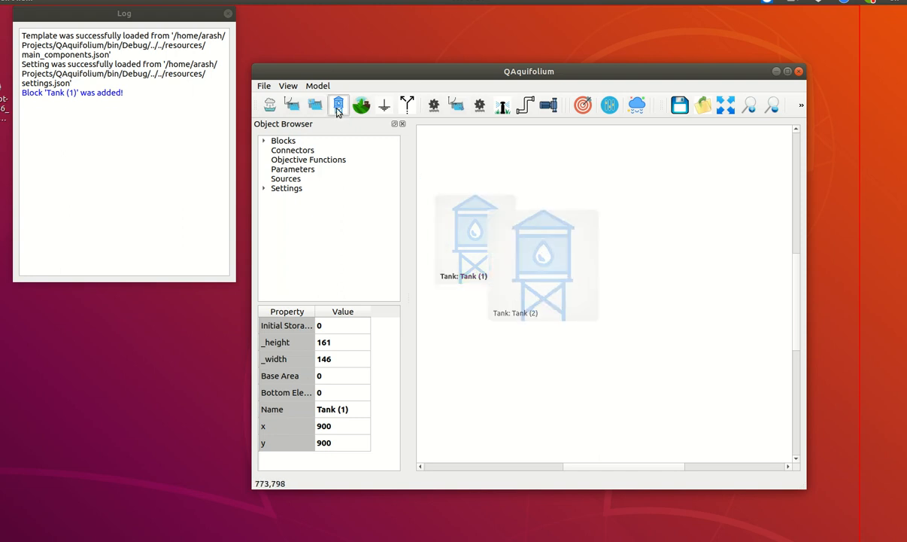
pyautogui.moveTo(513, 241); pyautogui.dragTo(715, 274)
pyautogui.moveTo(766, 227); pyautogui.dragTo(729, 258)
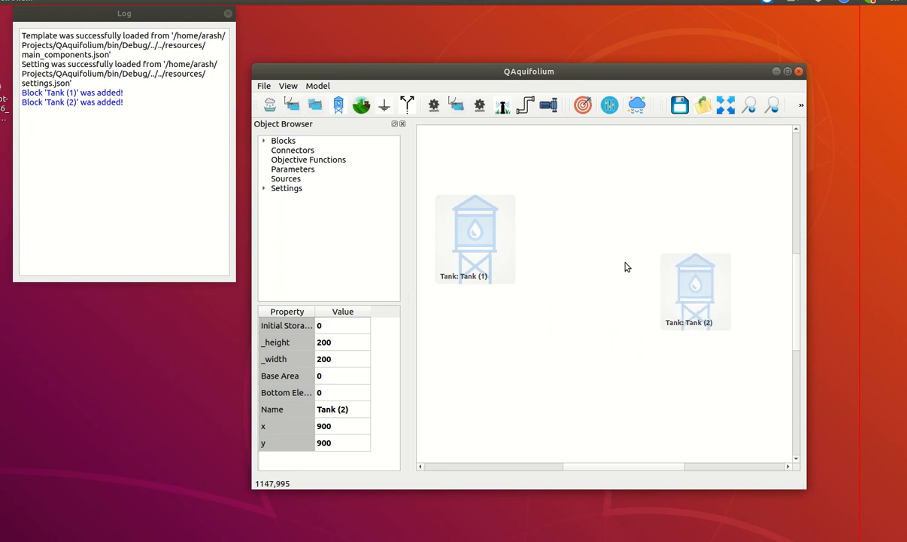
pyautogui.moveTo(677, 297); pyautogui.dragTo(713, 307)
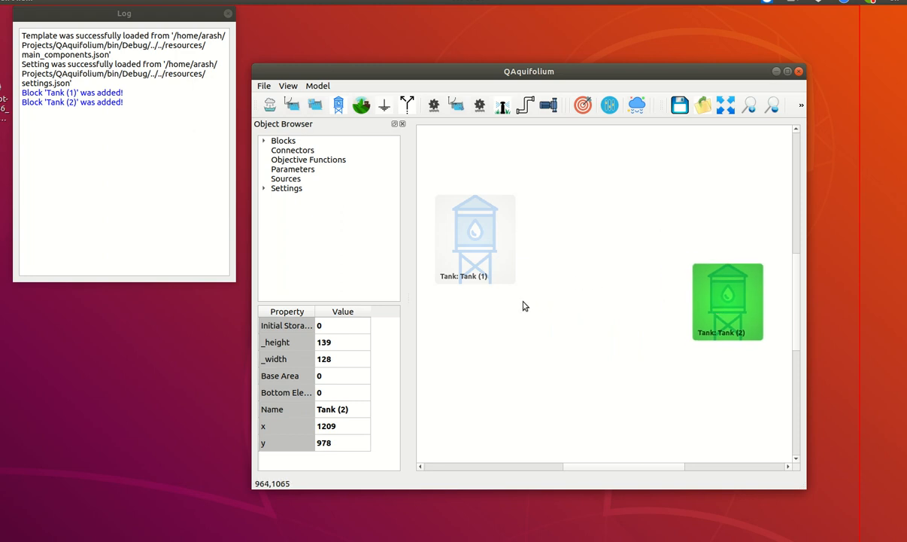
# Connect Tank (1) to Tank (2) with a pipe.
pyautogui.click(524, 106)
pyautogui.moveTo(513, 241); pyautogui.dragTo(700, 316)
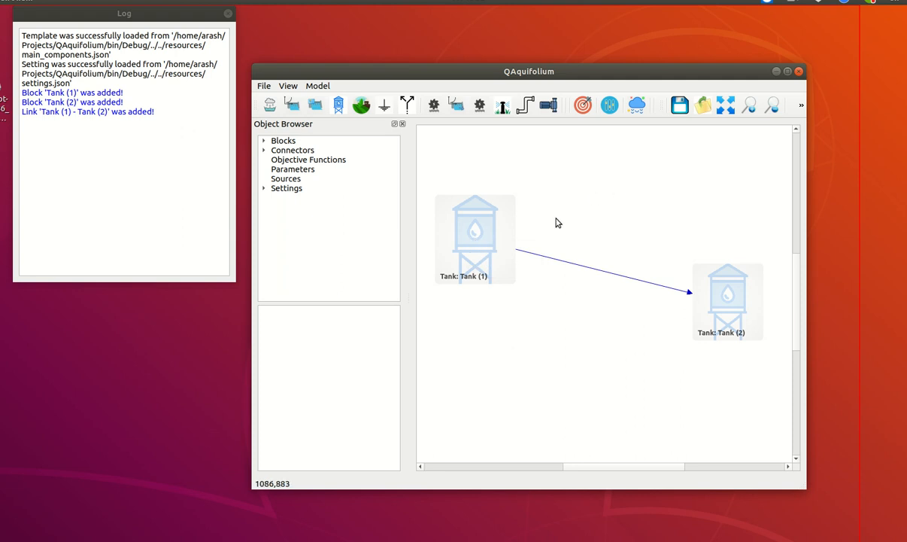
# Set Tank (1)'s initial storage to 100, base area to 50 and bottom elevation to 10.
pyautogui.click(477, 233)
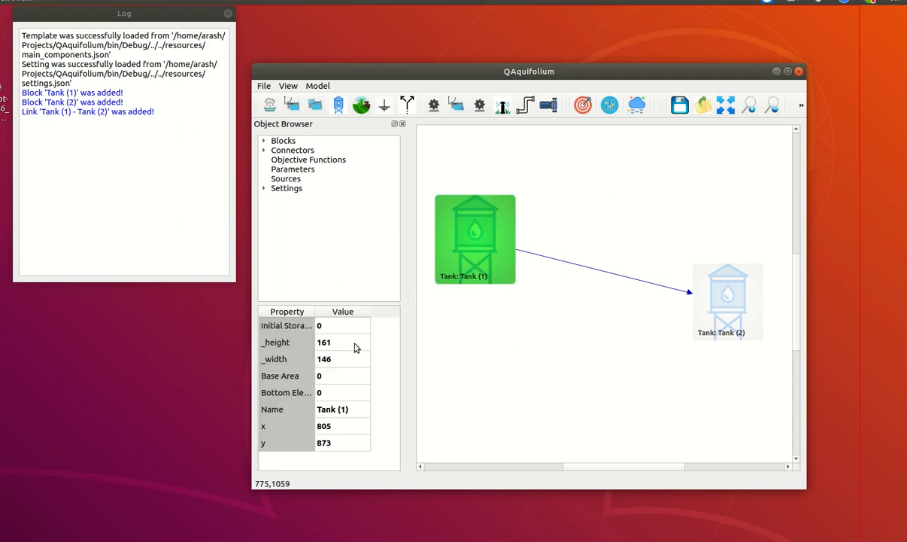
pyautogui.doubleClick(331, 328)
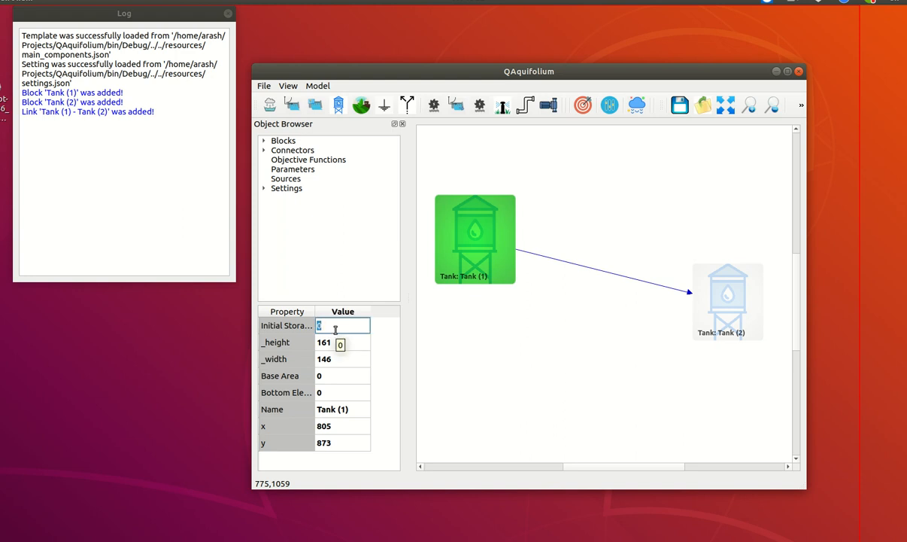
pyautogui.write('100')
pyautogui.press('Return')
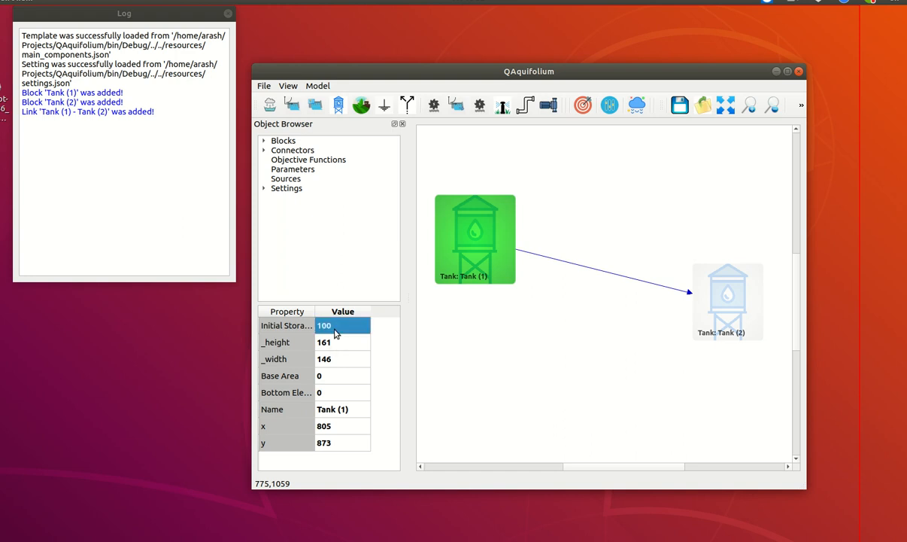
pyautogui.doubleClick(343, 375)
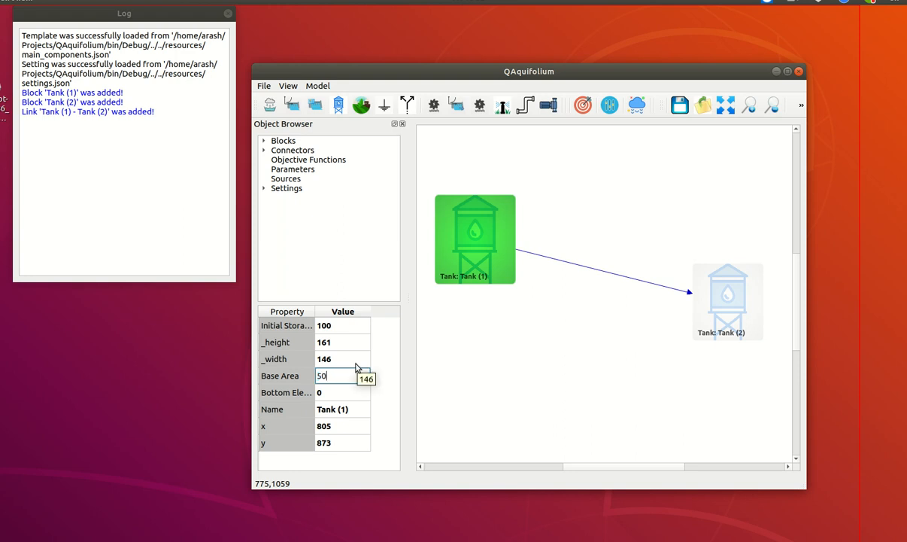
pyautogui.press('Return')
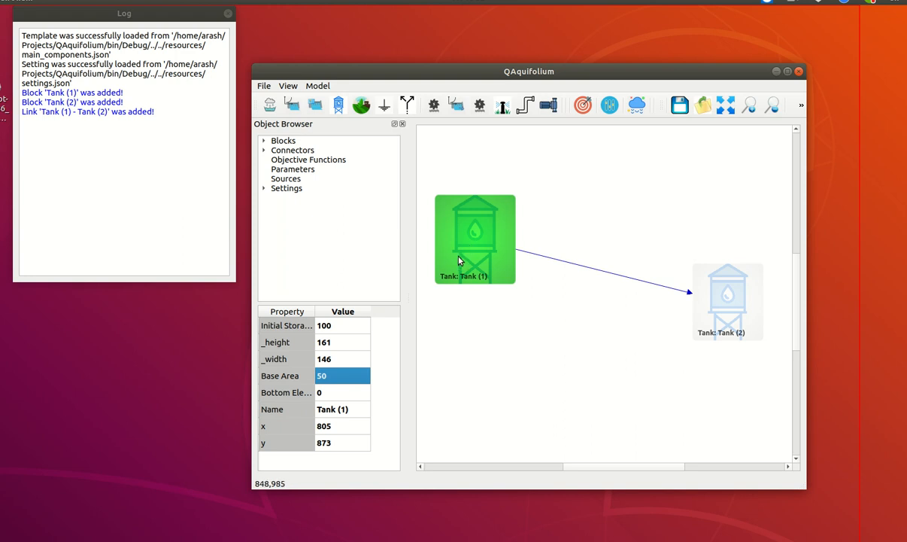
pyautogui.doubleClick(331, 394)
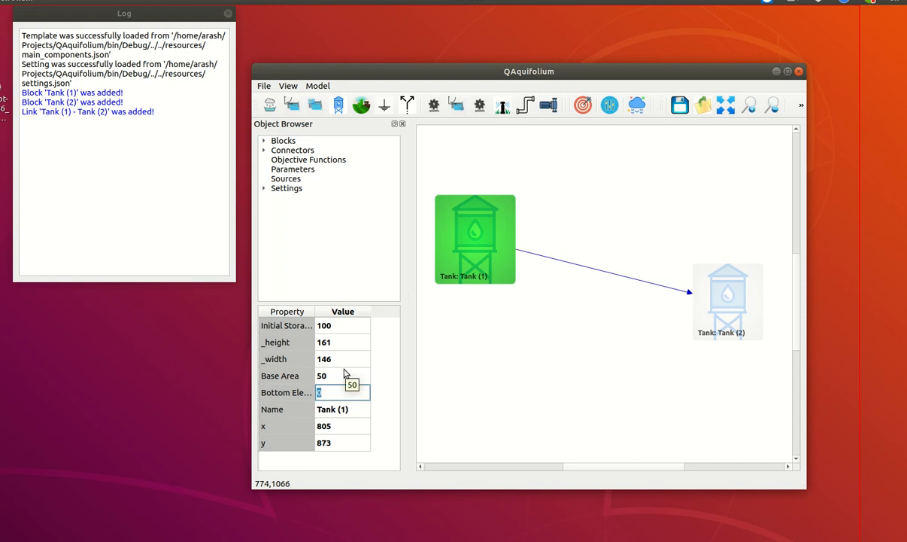
pyautogui.write('10')
pyautogui.press('Return')
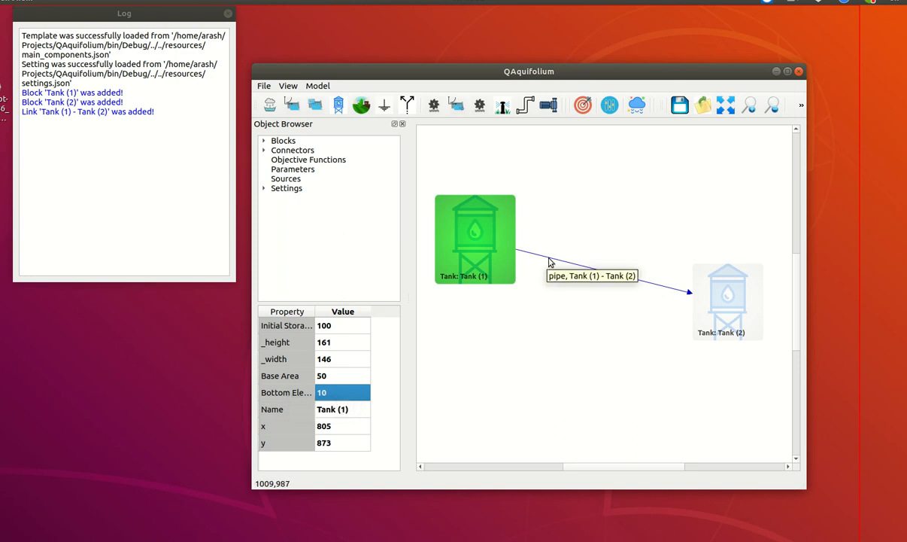
# Set Tank (2)'s initial storage to 50.
pyautogui.click(696, 292)
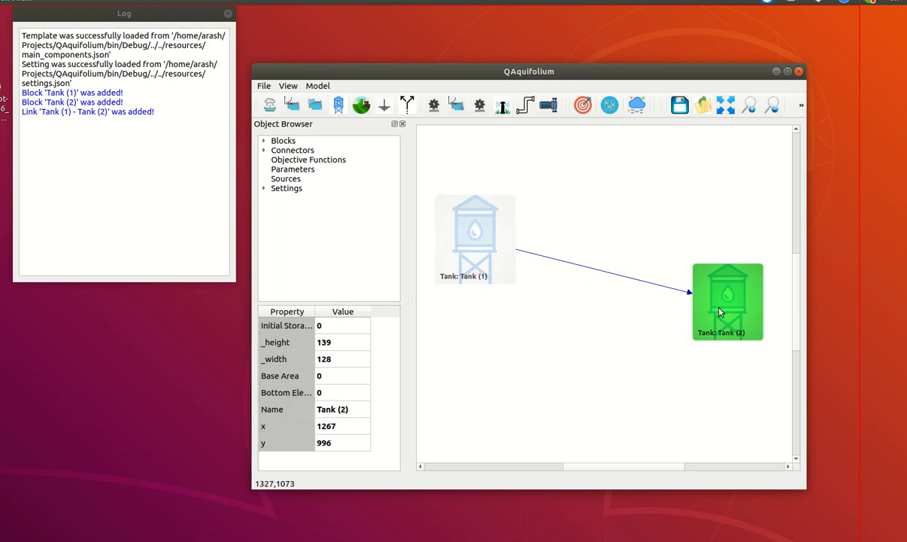
pyautogui.doubleClick(338, 326)
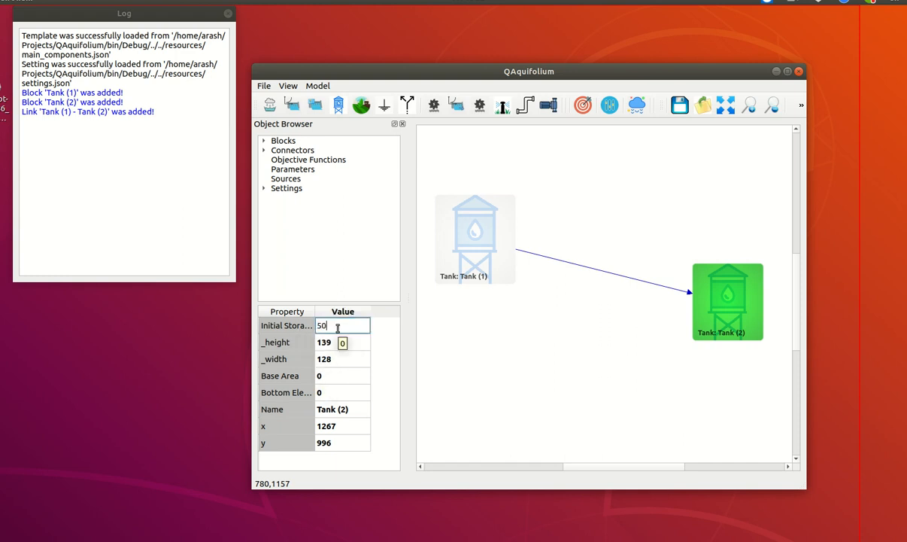
pyautogui.press('Return')
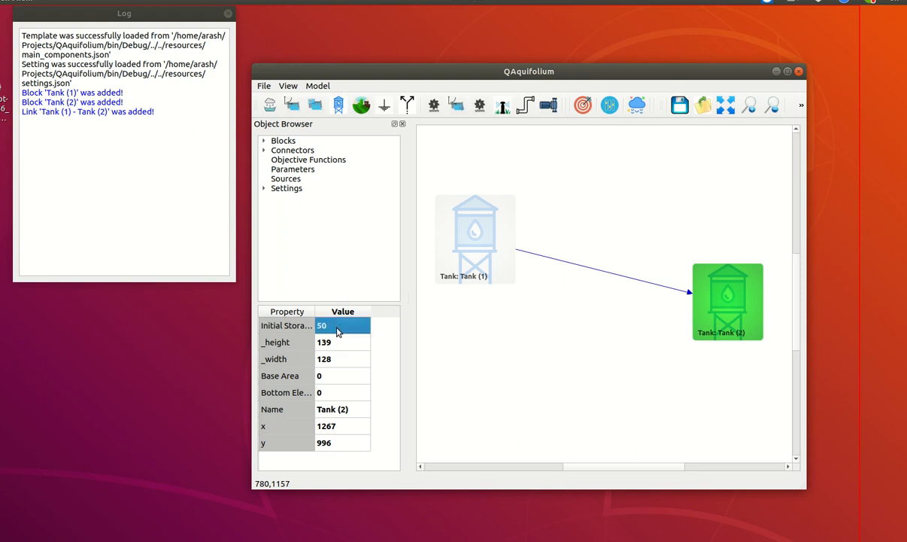
pyautogui.doubleClick(328, 376)
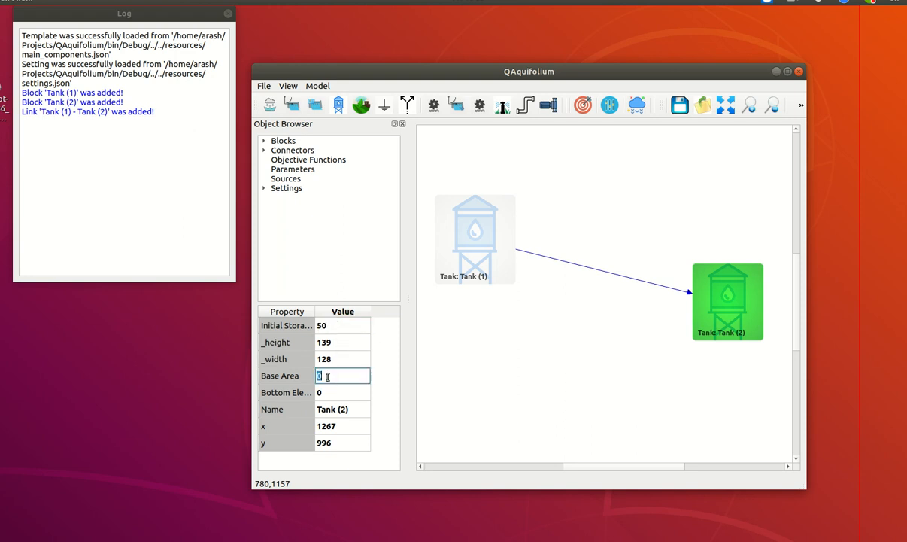
pyautogui.click(460, 281)
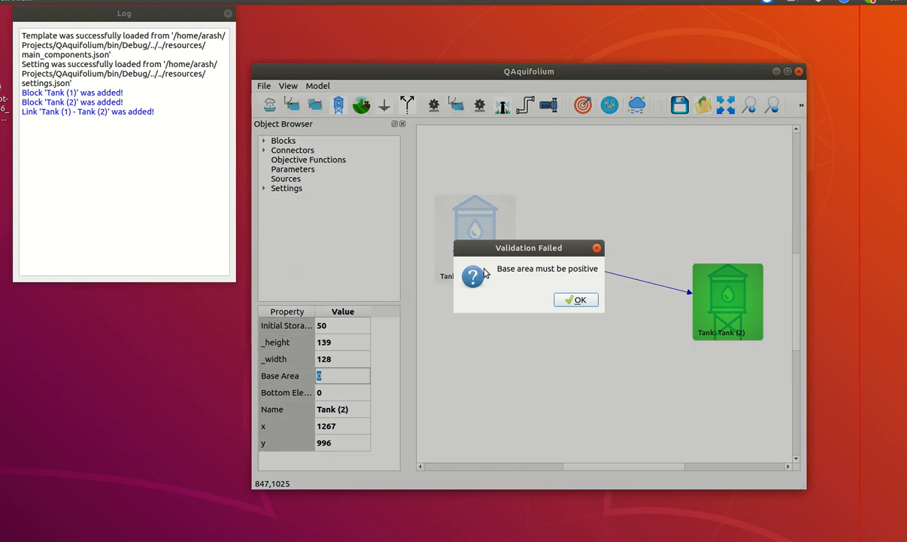
pyautogui.click(578, 300)
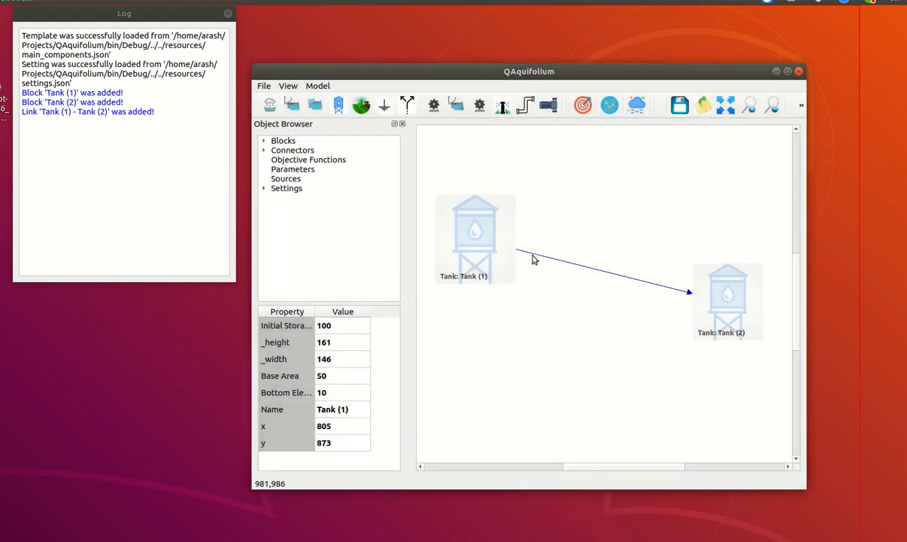
pyautogui.click(264, 150)
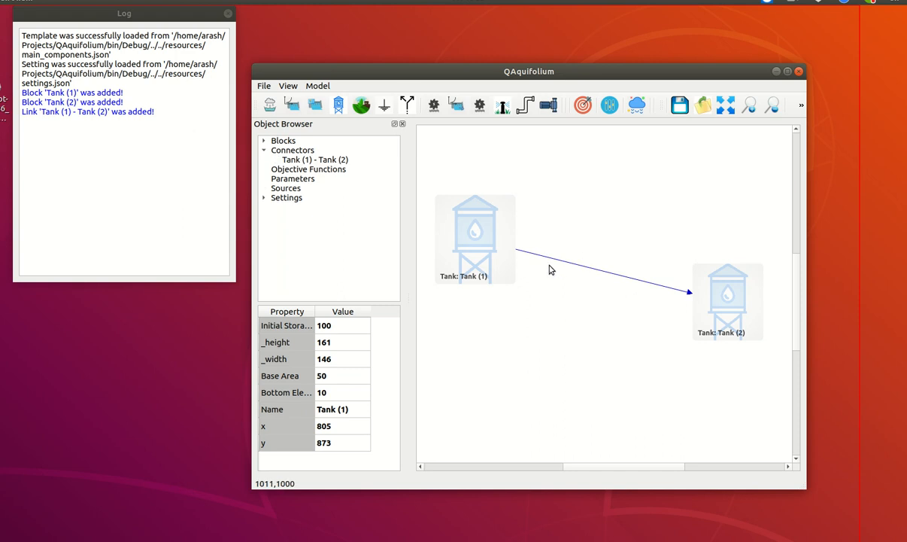
pyautogui.click(462, 243)
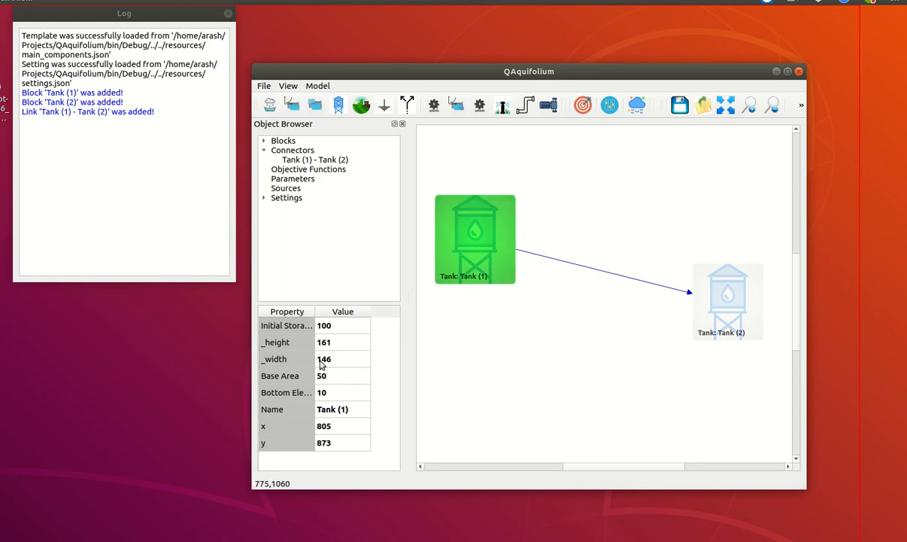
# Set Tank (2)'s base area to 50.
pyautogui.click(711, 304)
pyautogui.doubleClick(331, 379)
pyautogui.write('50')
pyautogui.press('Return')
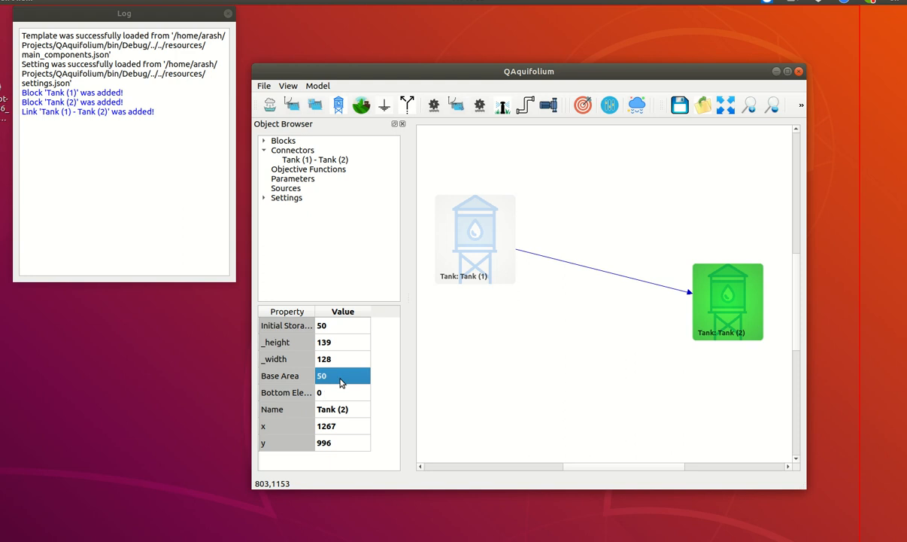
# Set the diameter of the pipe between Tank (1) and Tank (2) to 0.05.
pyautogui.click(582, 322)
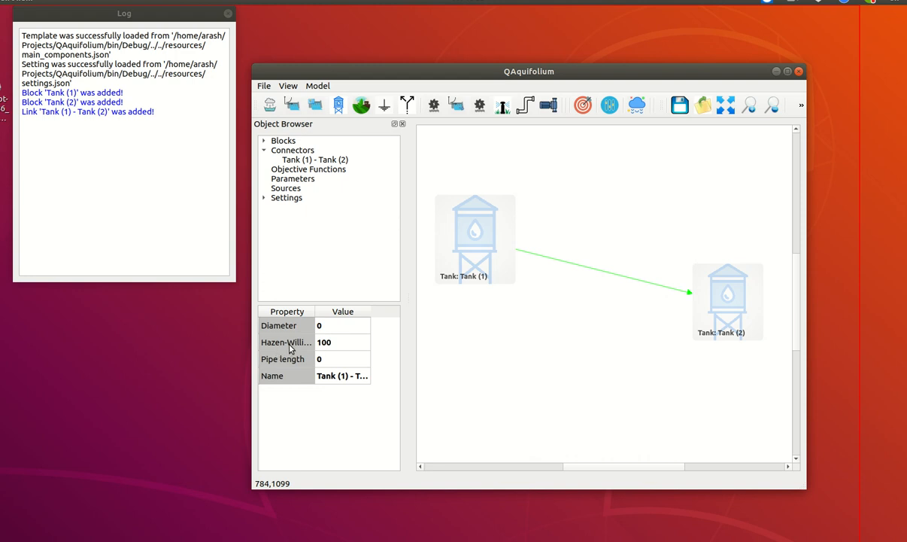
pyautogui.click(325, 329)
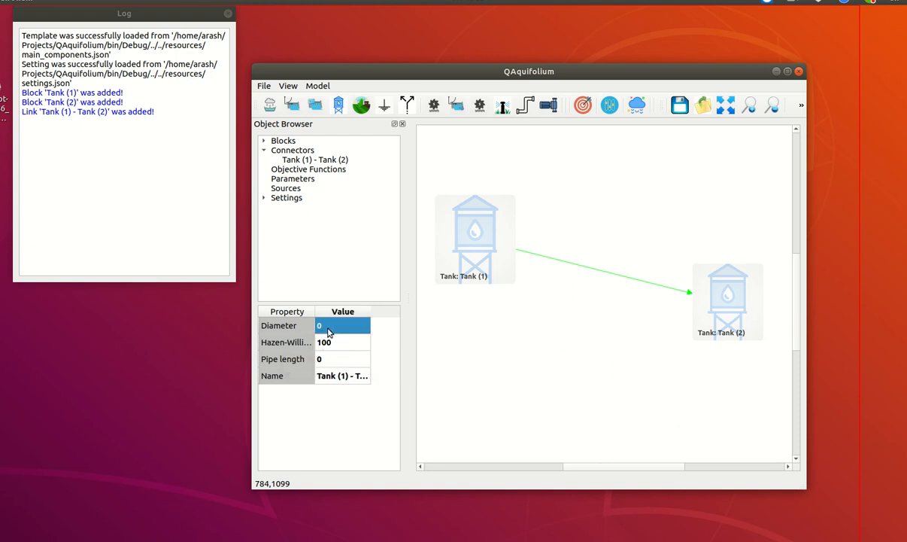
pyautogui.click(328, 331)
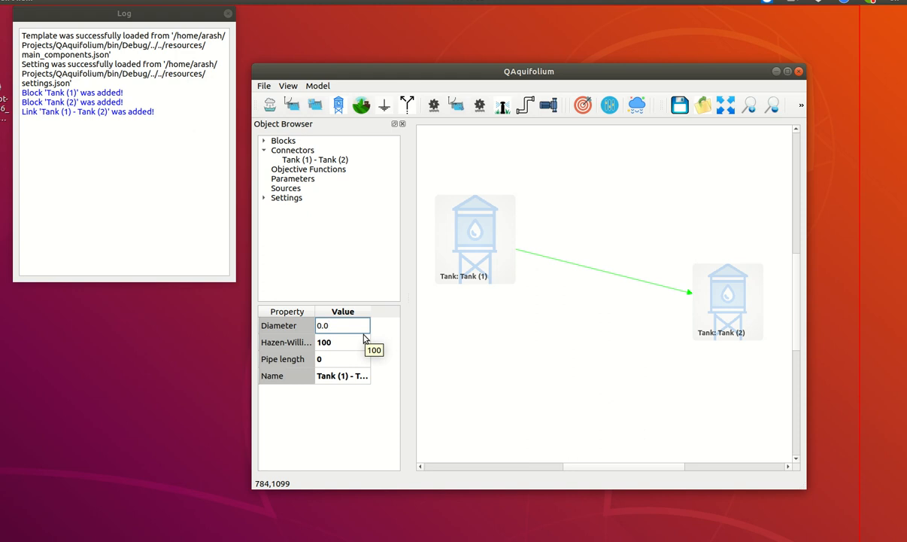
pyautogui.write('5')
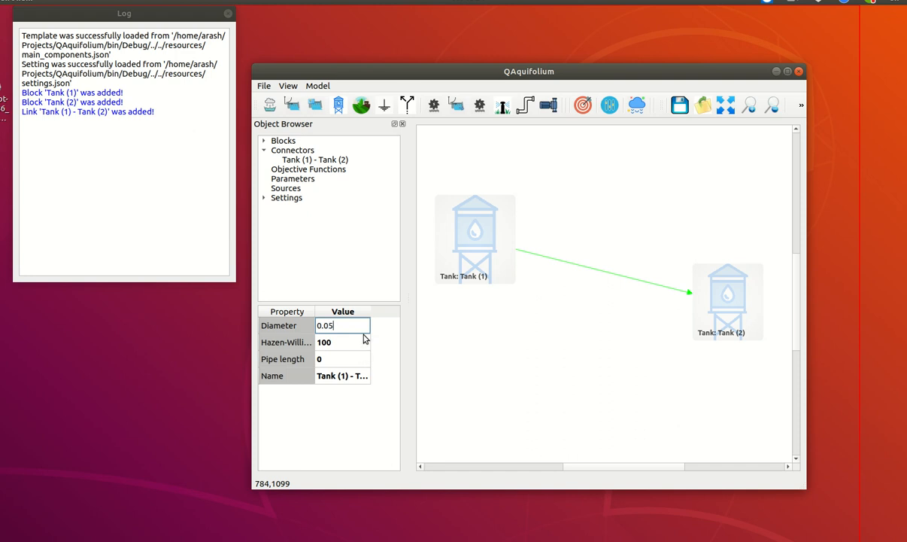
pyautogui.press('Return')
# Set the length of the pipe between Tank (1) and Tank (2) to 50.
pyautogui.doubleClick(340, 360)
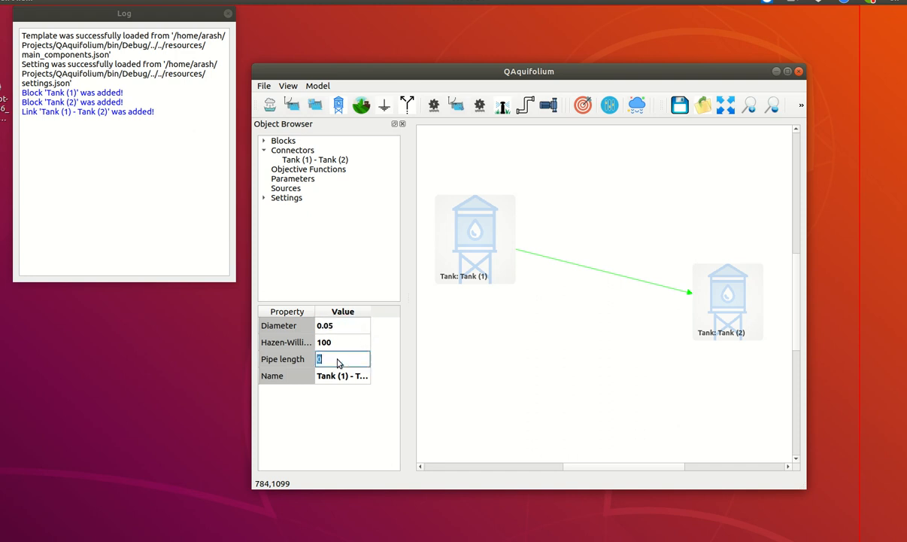
pyautogui.write('50')
pyautogui.press('Return')
pyautogui.click(489, 359)
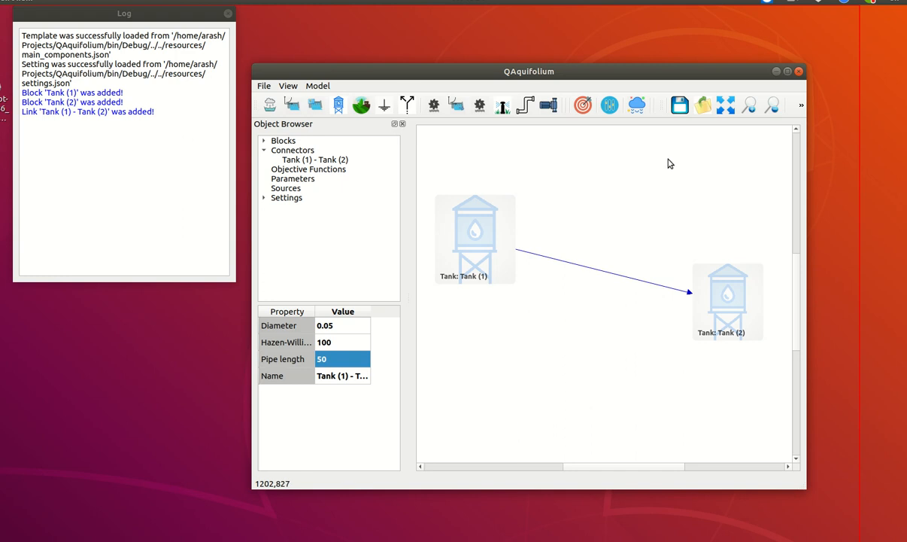
# Save the model as pipe_example in the Documents folder, replacing the existing file of that name.
pyautogui.click(680, 105)
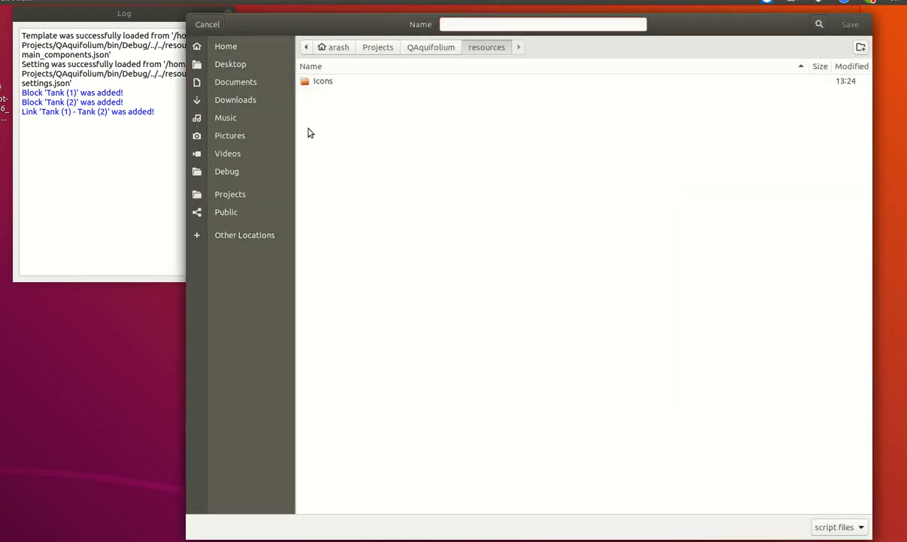
pyautogui.click(242, 84)
pyautogui.click(548, 23)
pyautogui.write('pipe_example')
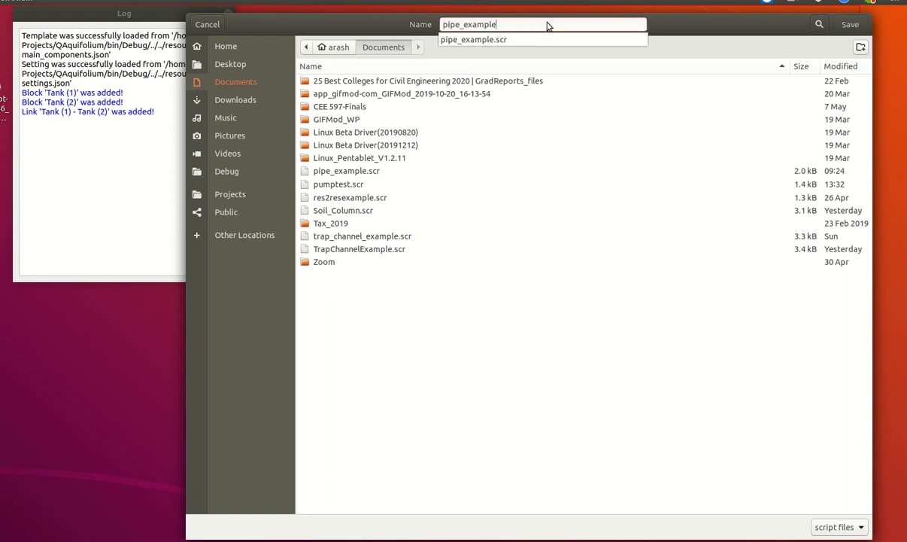
pyautogui.press('Return')
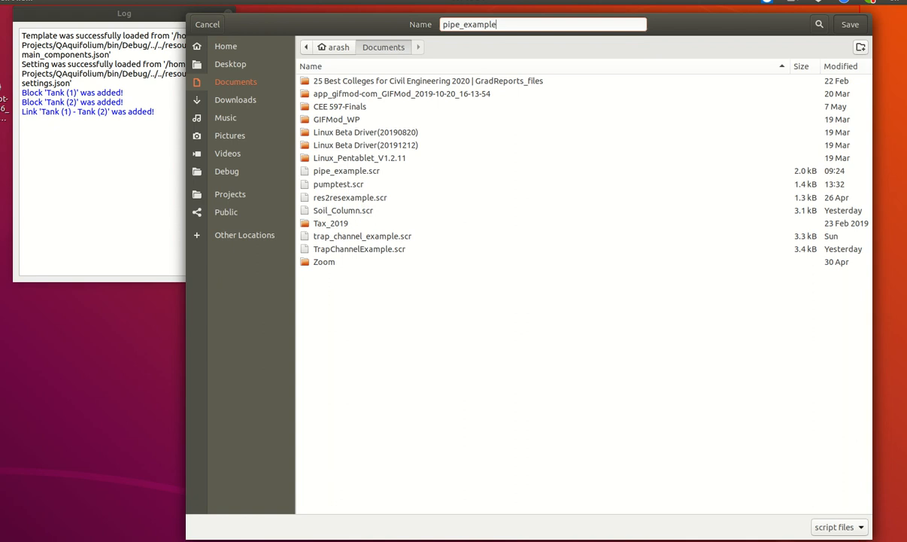
pyautogui.press('Return')
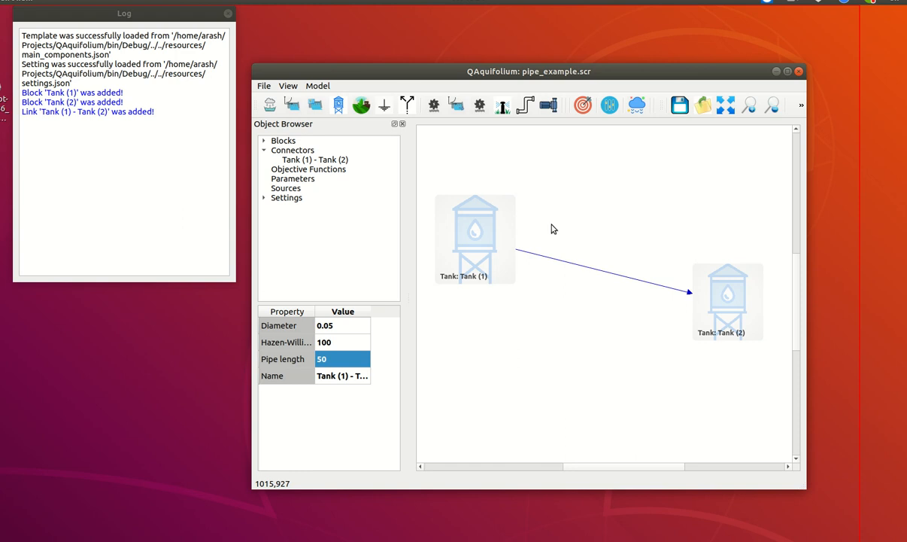
# Run the model and close the running status window once the simulation is complete.
pyautogui.click(801, 108)
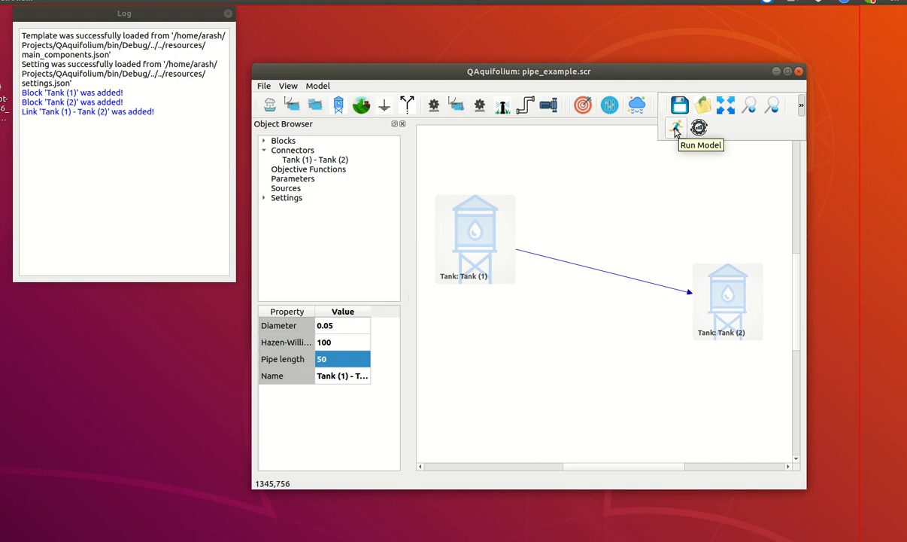
pyautogui.click(676, 130)
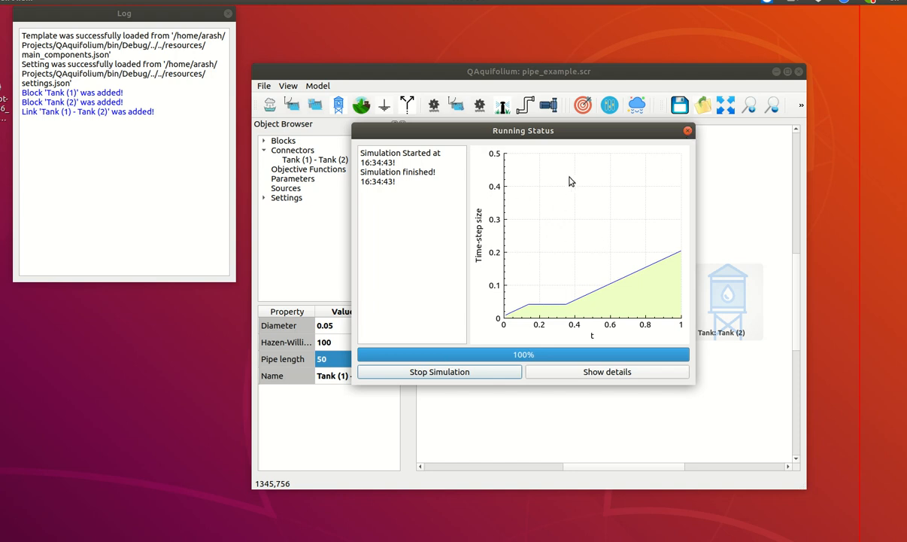
pyautogui.click(687, 130)
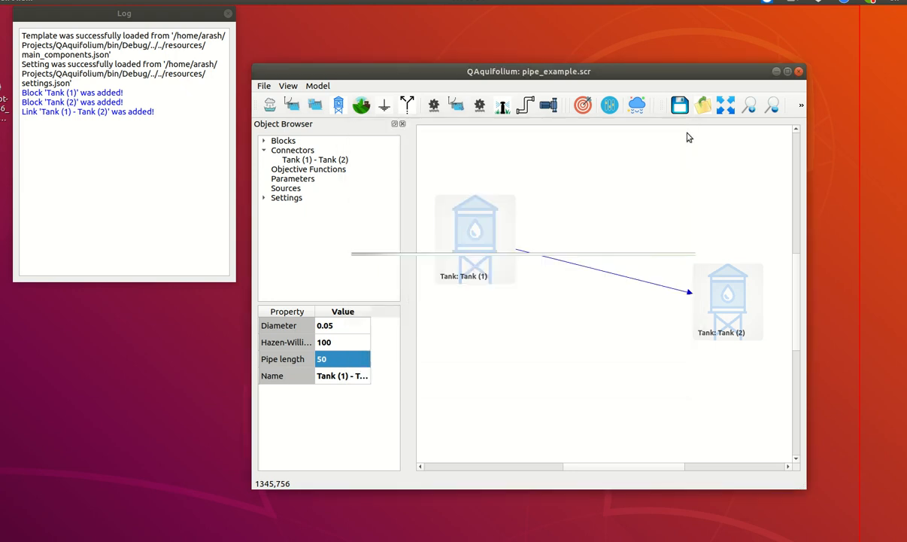
# Plot the flow results of the pipe between the two tanks, inspect the curve and close the plot.
pyautogui.rightClick(549, 258)
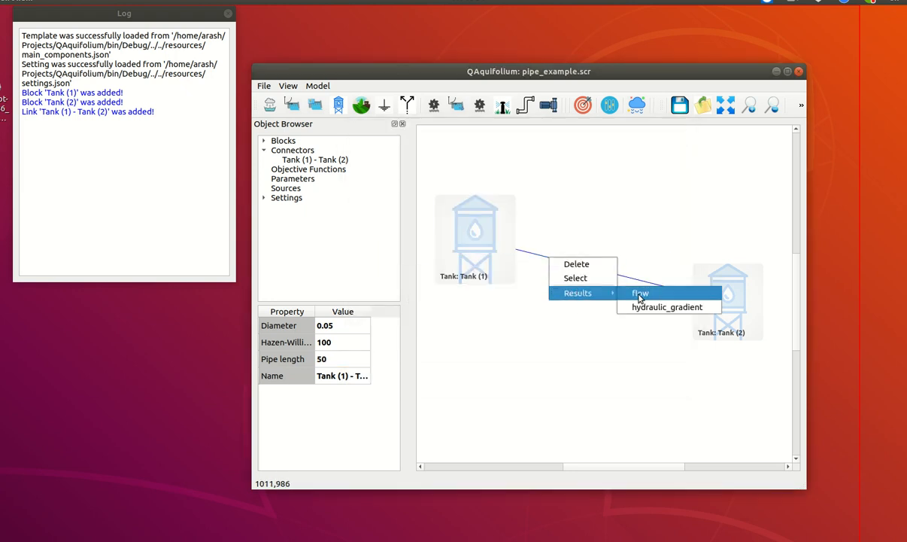
pyautogui.click(640, 295)
pyautogui.moveTo(173, 73); pyautogui.dragTo(439, 140)
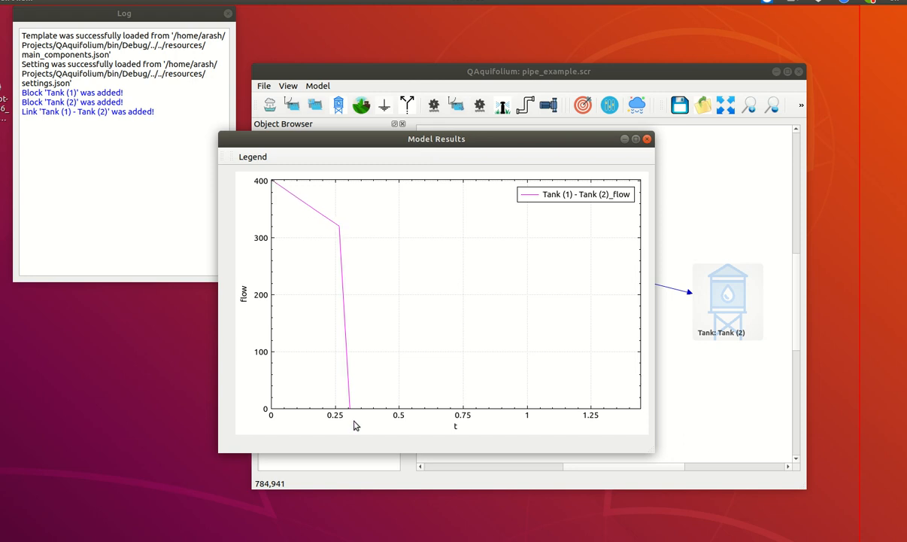
pyautogui.click(647, 140)
# Plot the storage results of Tank (1), inspect the curve and close the plot.
pyautogui.click(467, 234)
pyautogui.rightClick(466, 233)
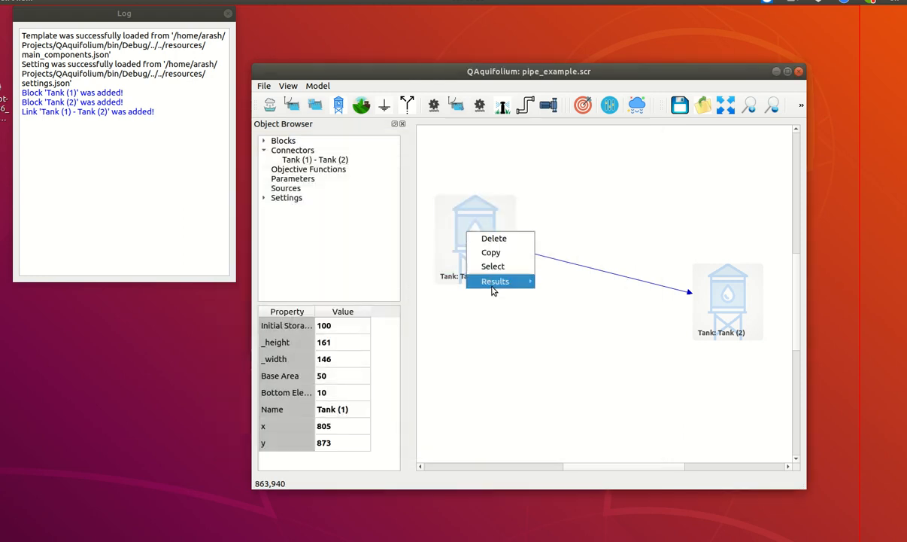
pyautogui.moveTo(489, 282)
pyautogui.click(561, 287)
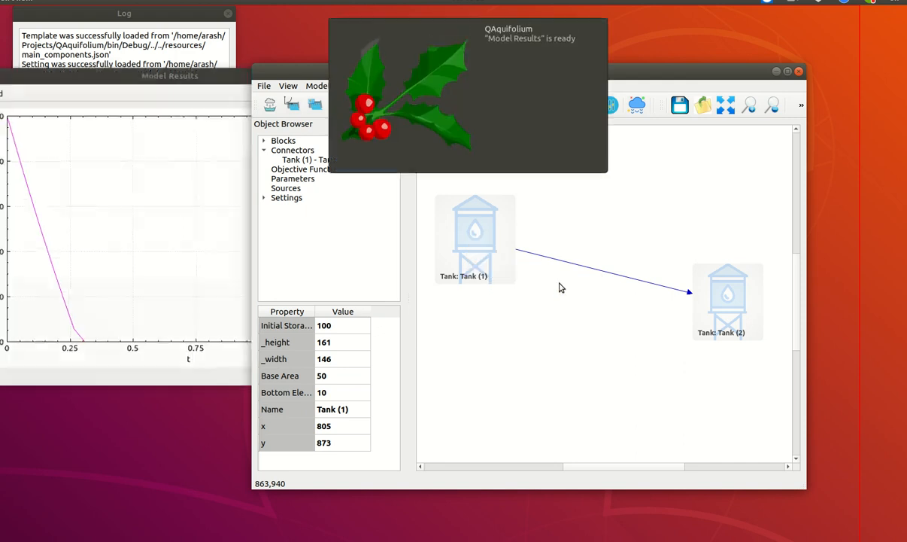
pyautogui.moveTo(170, 75); pyautogui.dragTo(523, 83)
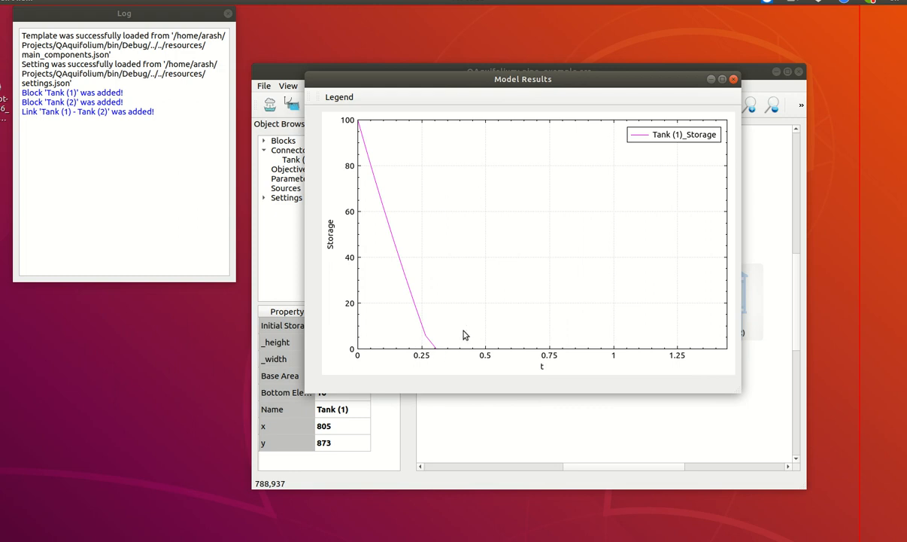
pyautogui.click(735, 79)
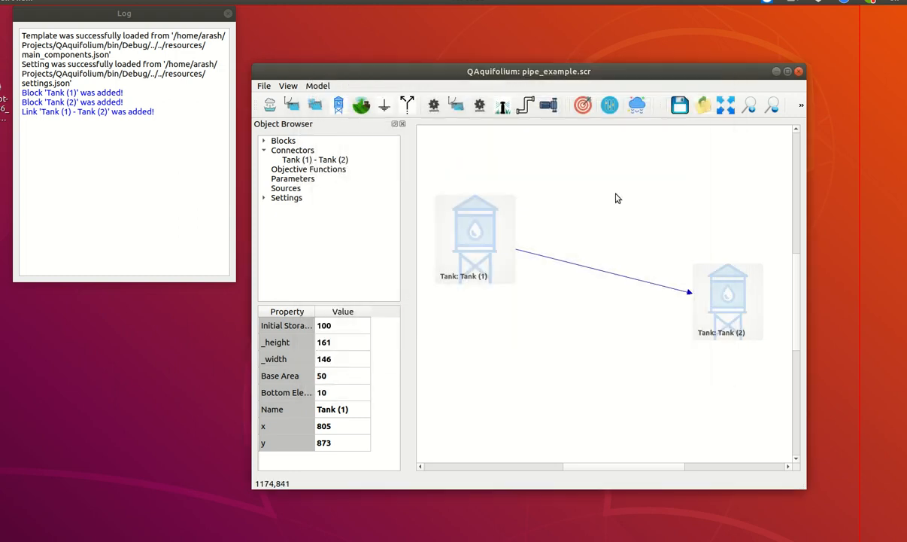
# Set Tank (1)'s initial storage to 400.
pyautogui.click(494, 252)
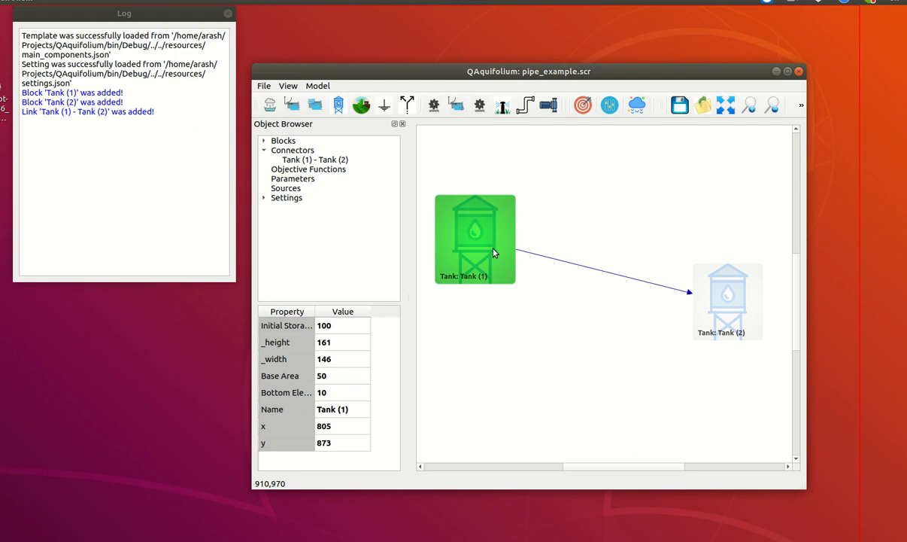
pyautogui.doubleClick(335, 329)
pyautogui.click(343, 326)
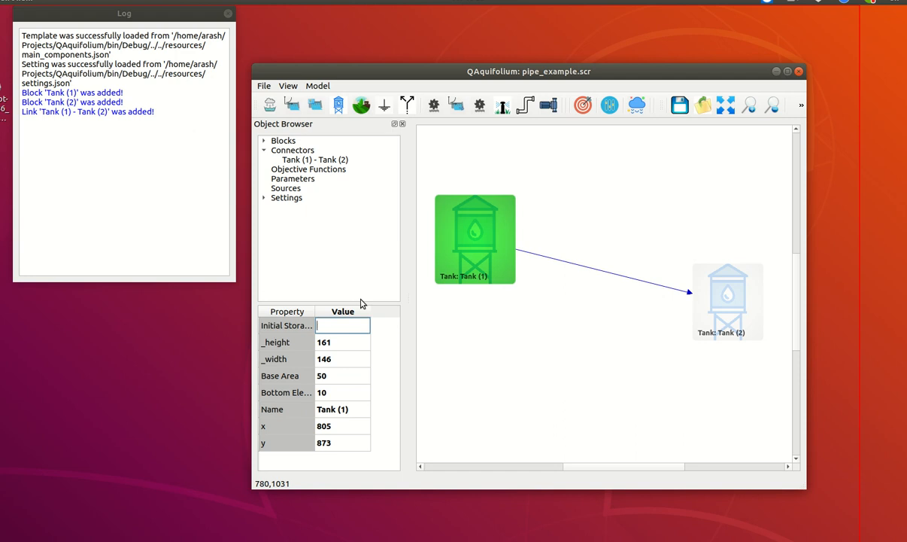
pyautogui.press('Return')
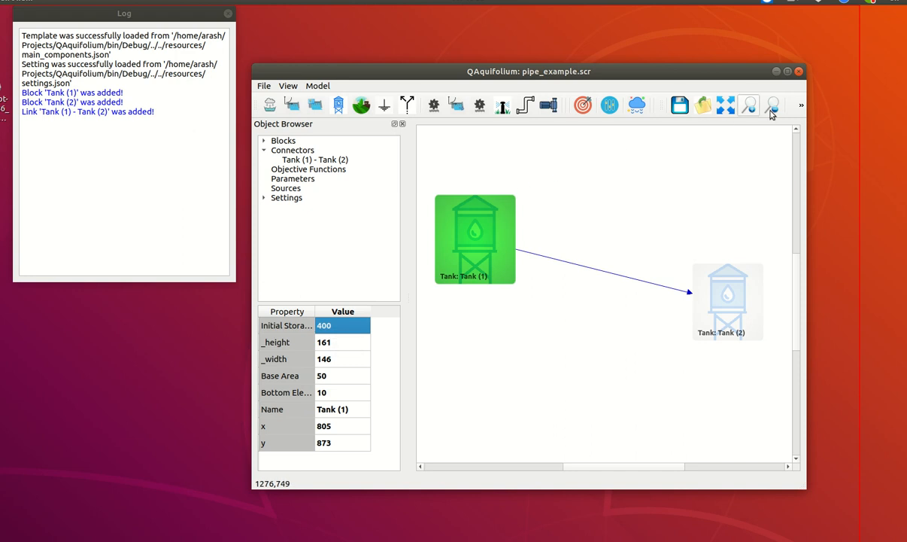
# Rerun the model with the changed Tank (1) storage and close the running status window.
pyautogui.click(802, 108)
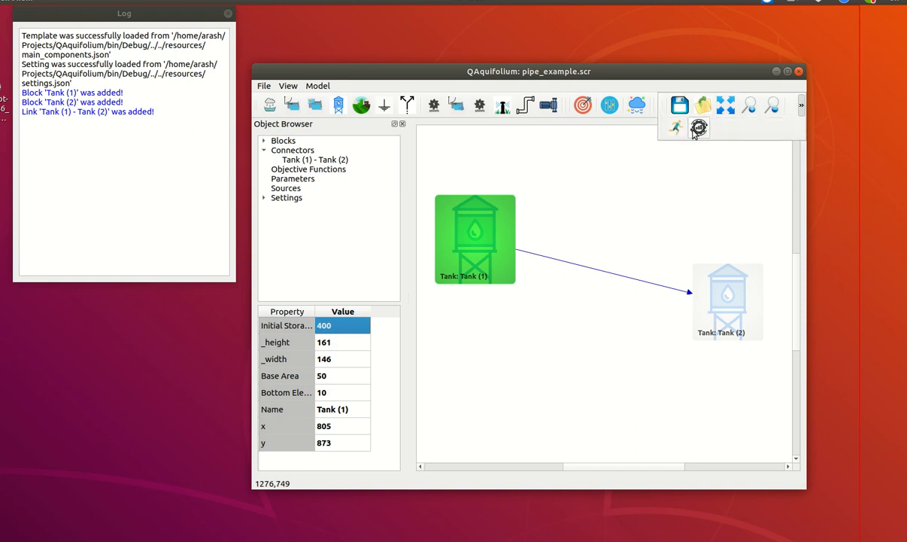
pyautogui.click(699, 126)
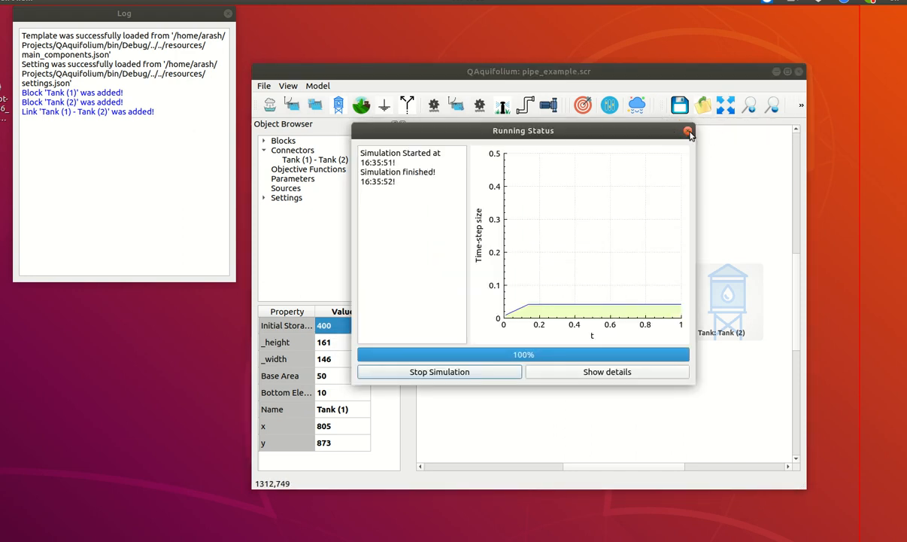
pyautogui.click(687, 130)
# Plot the pipe's flow from the new simulation, inspect the curve and close the plot.
pyautogui.click(579, 268)
pyautogui.rightClick(579, 269)
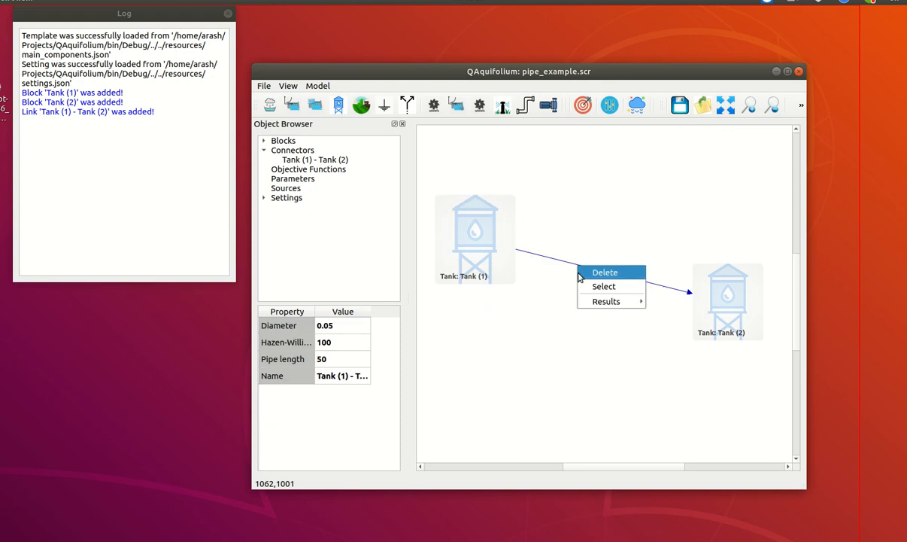
pyautogui.moveTo(606, 301)
pyautogui.click(656, 302)
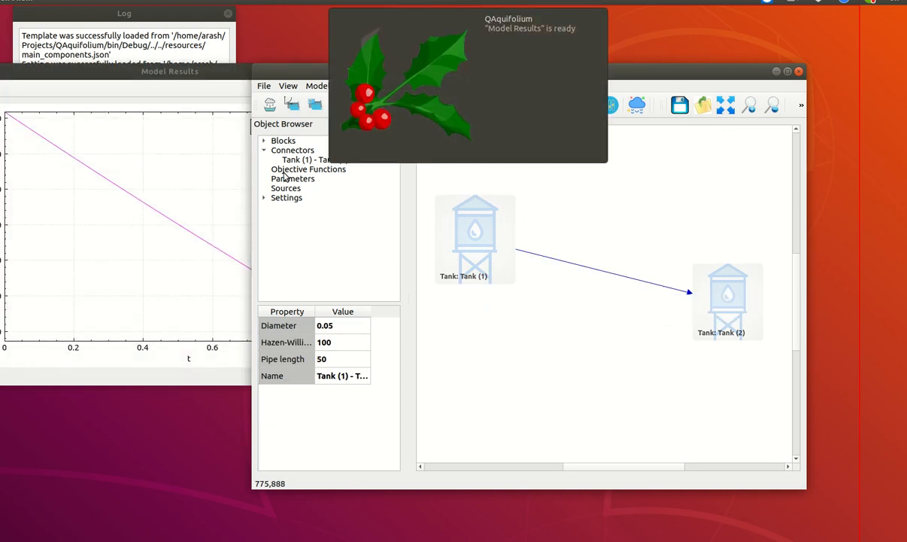
pyautogui.click(124, 83)
pyautogui.moveTo(124, 82); pyautogui.dragTo(404, 113)
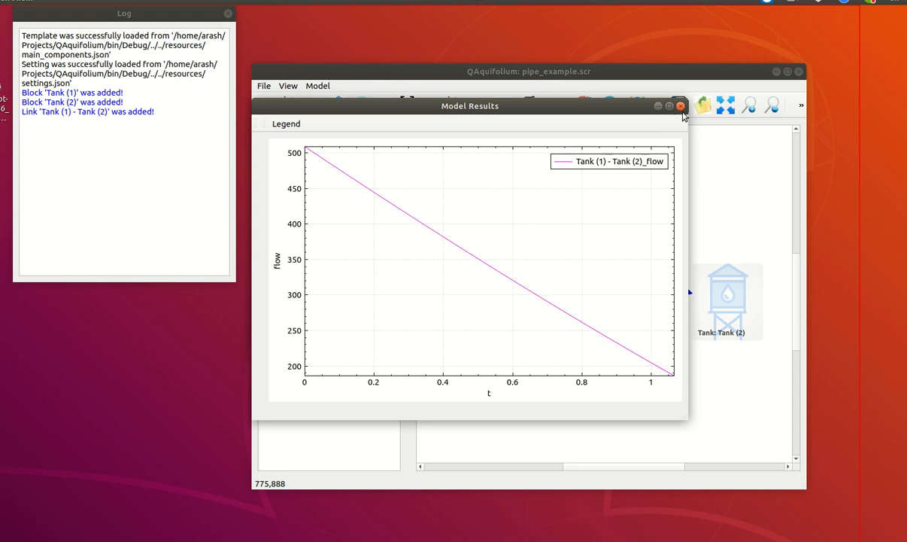
pyautogui.click(681, 107)
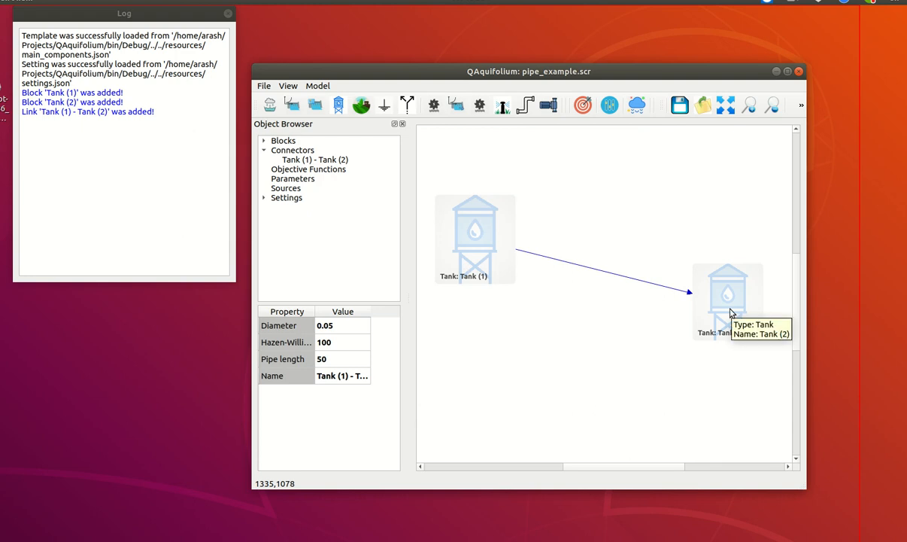
# Plot the head results of Tank (1) and move the plot window aside, keeping it open.
pyautogui.click(446, 223)
pyautogui.rightClick(473, 236)
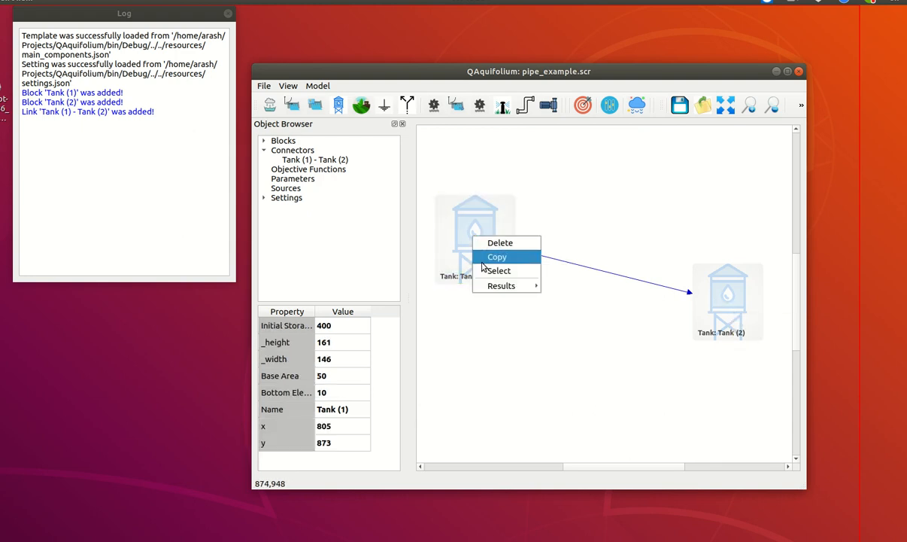
pyautogui.moveTo(502, 286)
pyautogui.click(563, 312)
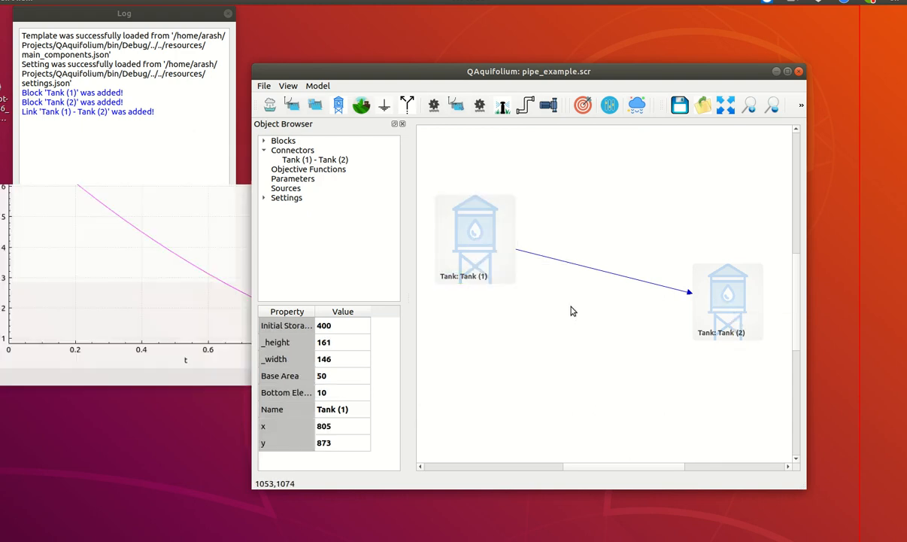
pyautogui.moveTo(189, 73); pyautogui.dragTo(273, 65)
# Plot the head results of Tank (2) and place its window beside the Tank (1) head plot.
pyautogui.click(715, 293)
pyautogui.rightClick(715, 292)
pyautogui.moveTo(740, 343)
pyautogui.click(808, 368)
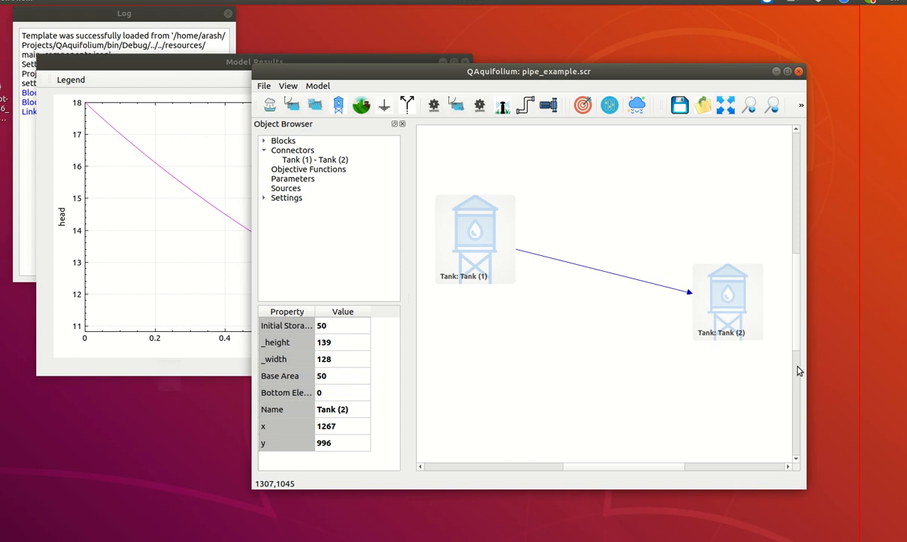
pyautogui.click(162, 76)
pyautogui.moveTo(161, 75); pyautogui.dragTo(554, 136)
# Copy the Tank (2) head curve into the Tank (1) head plot, compare both curves, and close both plots.
pyautogui.rightClick(524, 236)
pyautogui.click(545, 254)
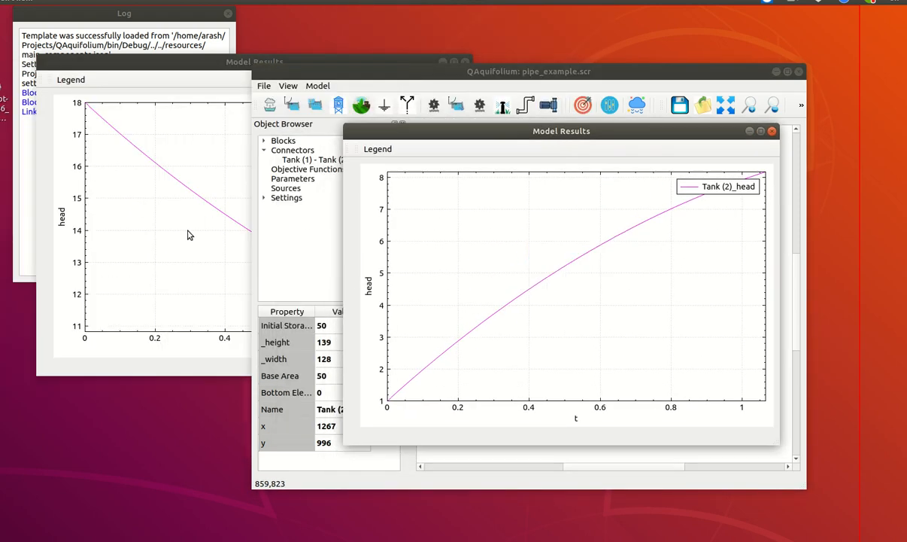
pyautogui.click(179, 218)
pyautogui.rightClick(189, 231)
pyautogui.click(222, 266)
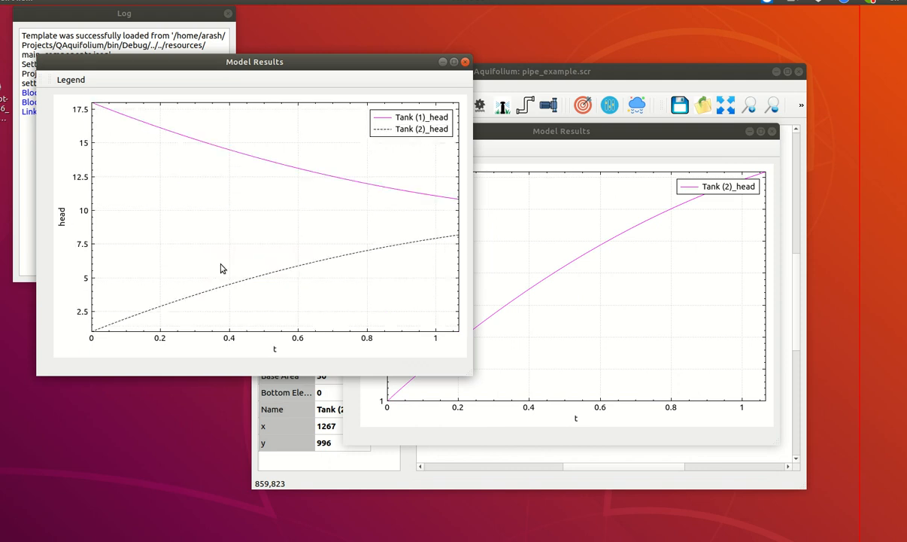
pyautogui.click(772, 131)
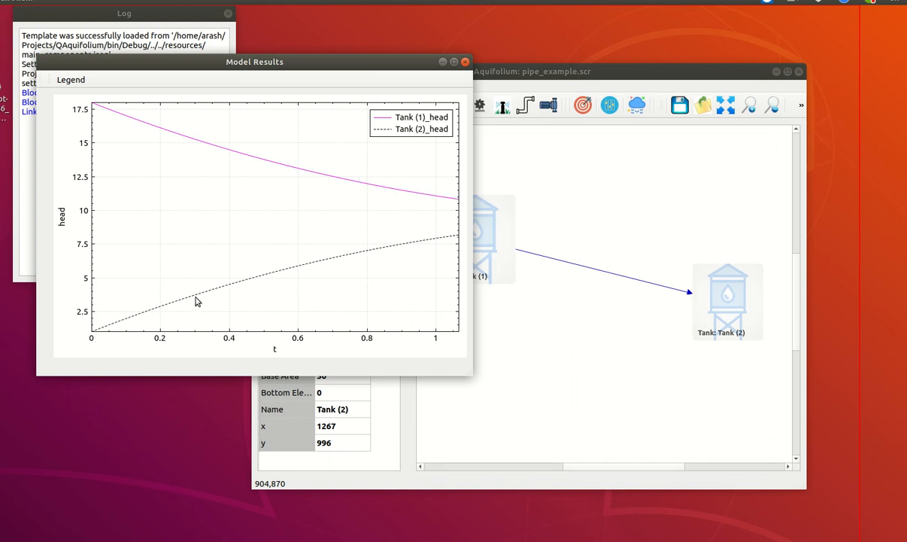
pyautogui.click(465, 62)
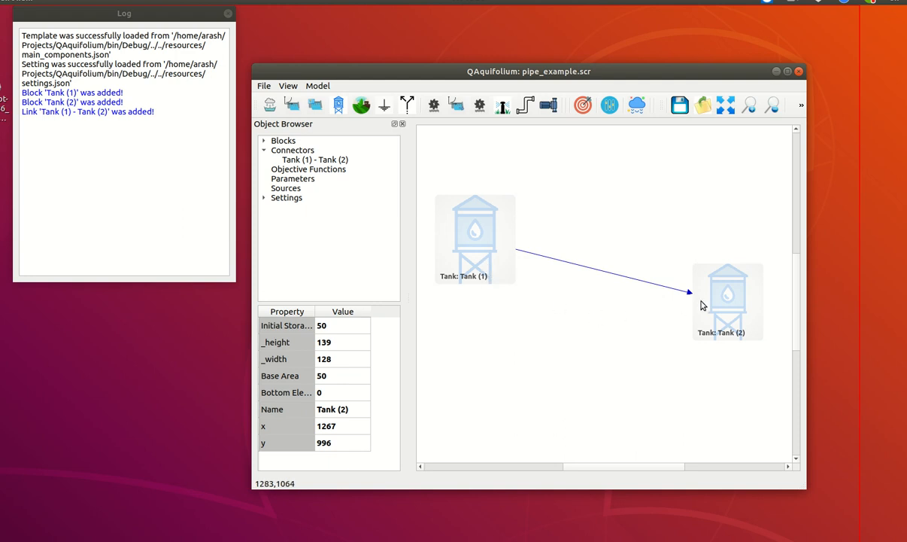
# Add a junction block to the model and place it below the pipe, between Tank (1) and Tank (2).
pyautogui.click(630, 282)
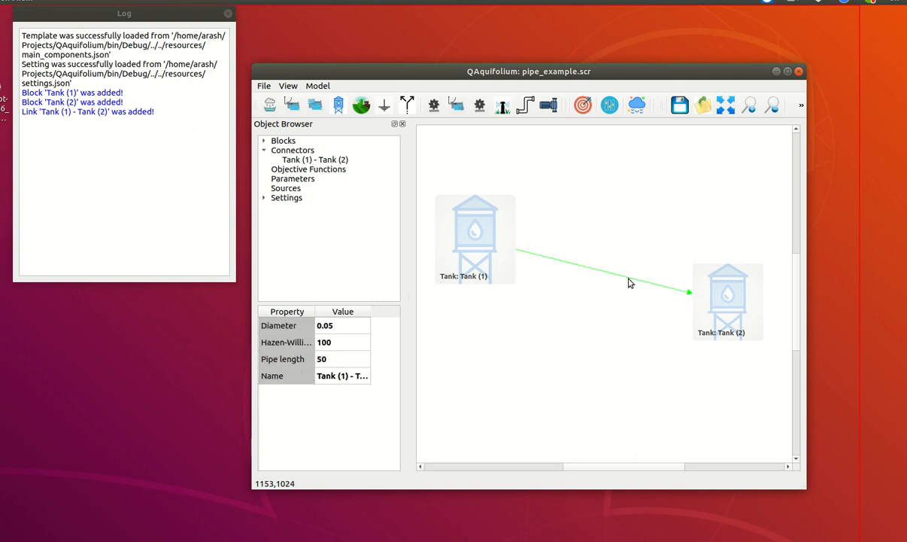
pyautogui.click(576, 337)
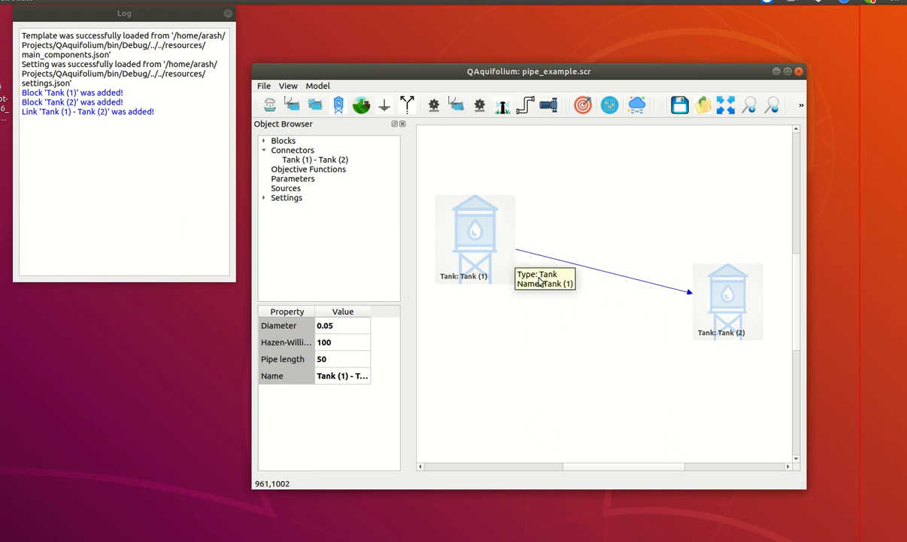
pyautogui.click(406, 105)
pyautogui.click(539, 233)
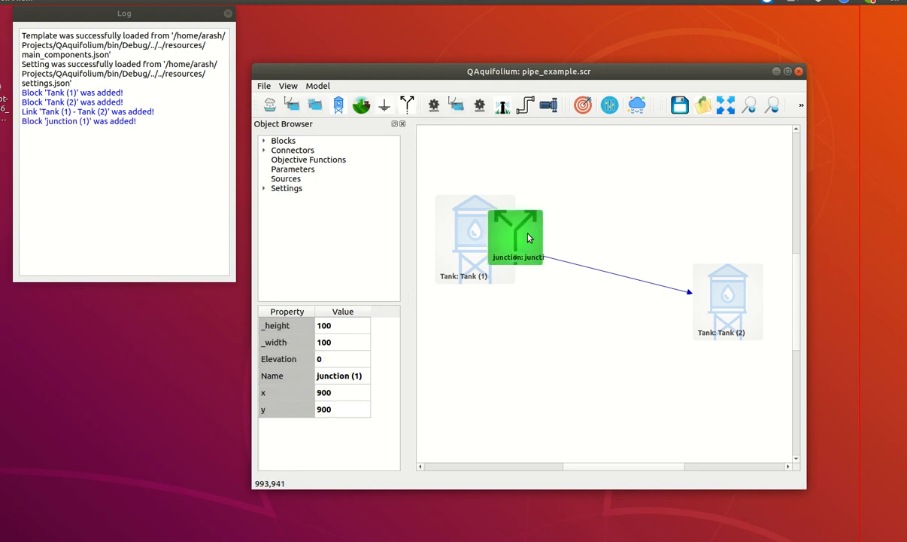
pyautogui.moveTo(541, 232); pyautogui.dragTo(613, 322)
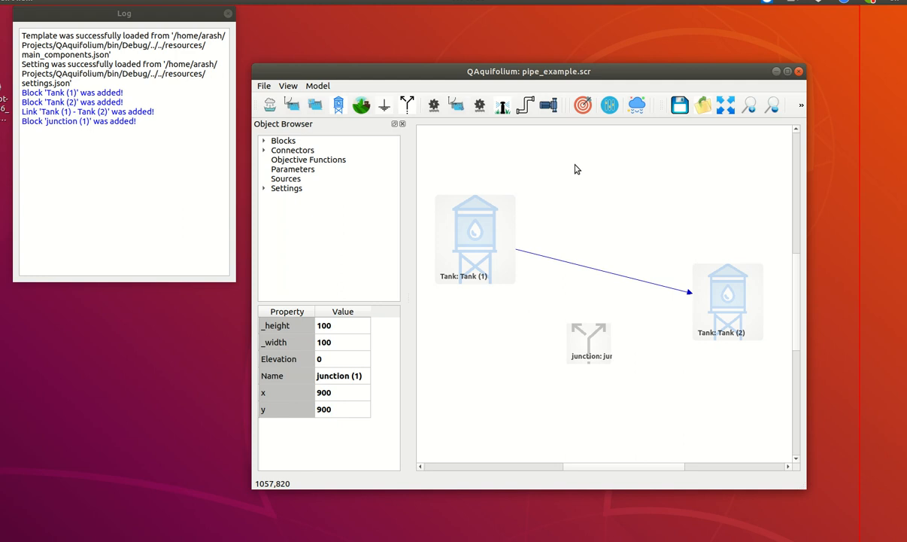
# Connect Tank (1) to the junction and the junction to Tank (2) with pipe links.
pyautogui.click(526, 106)
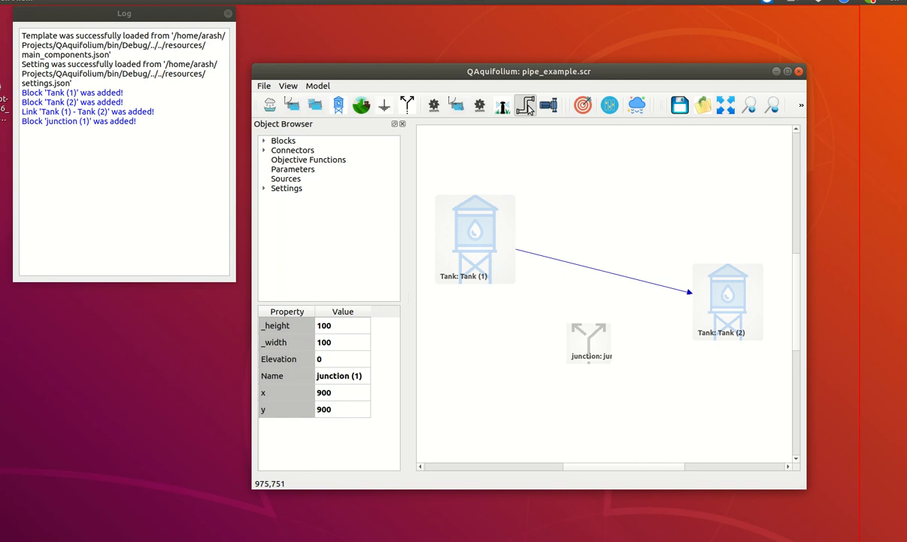
pyautogui.moveTo(511, 265); pyautogui.dragTo(566, 329)
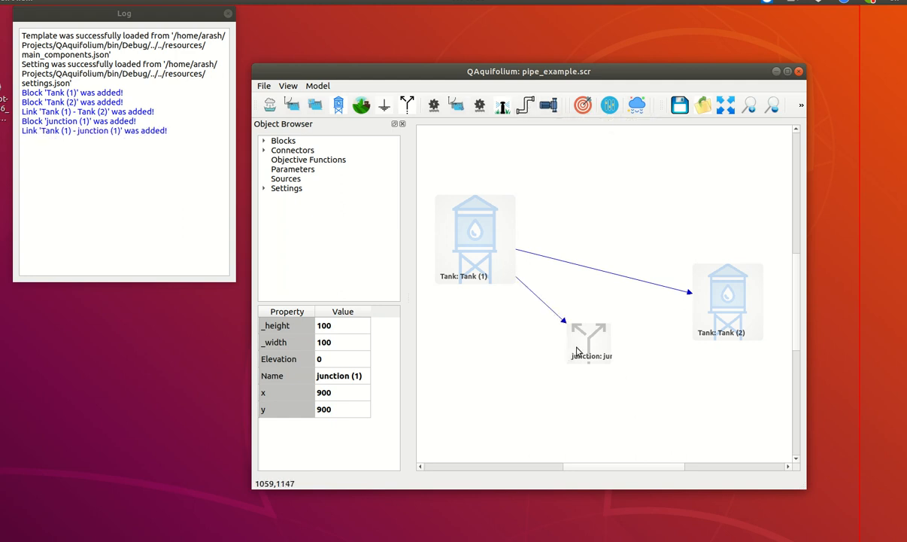
pyautogui.click(525, 104)
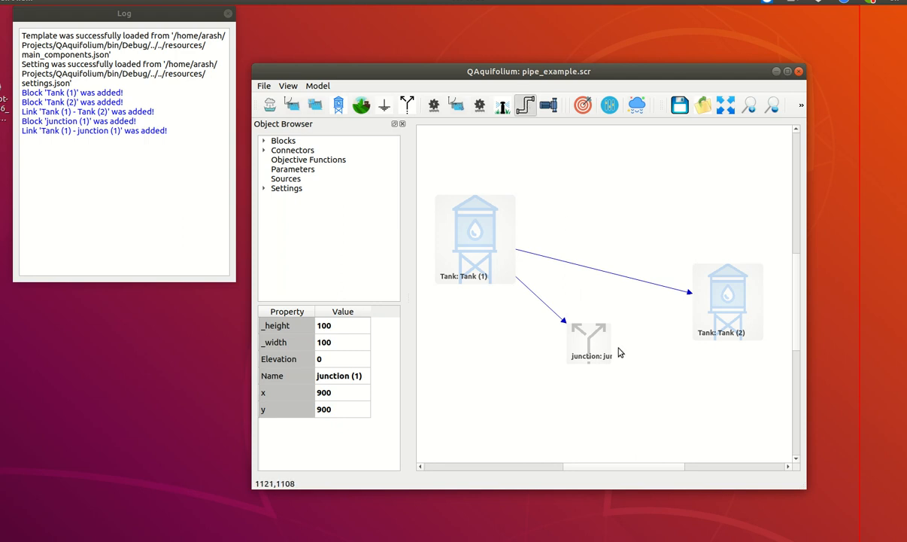
pyautogui.moveTo(608, 343); pyautogui.dragTo(697, 319)
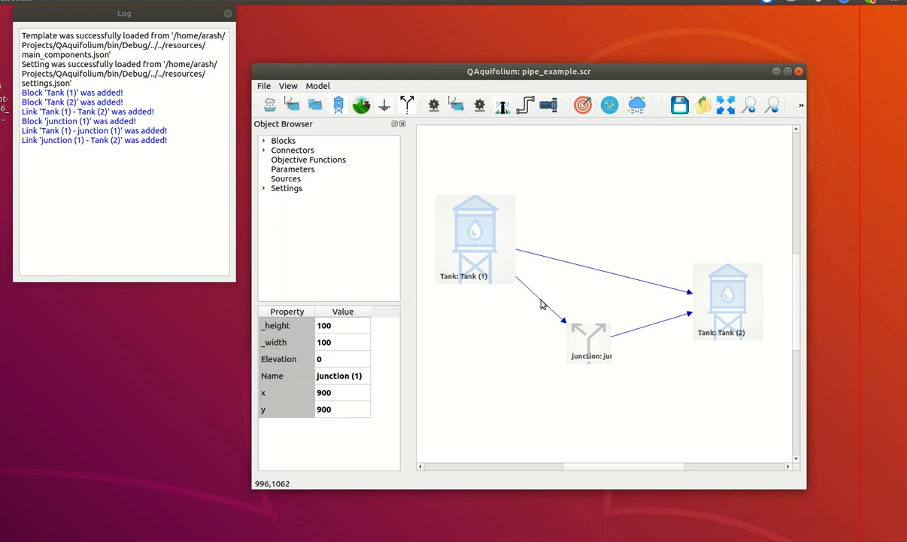
# Set the diameter of the Tank (1)–junction pipe to 0.02 and of the junction–Tank (2) pipe to 0.025.
pyautogui.click(542, 301)
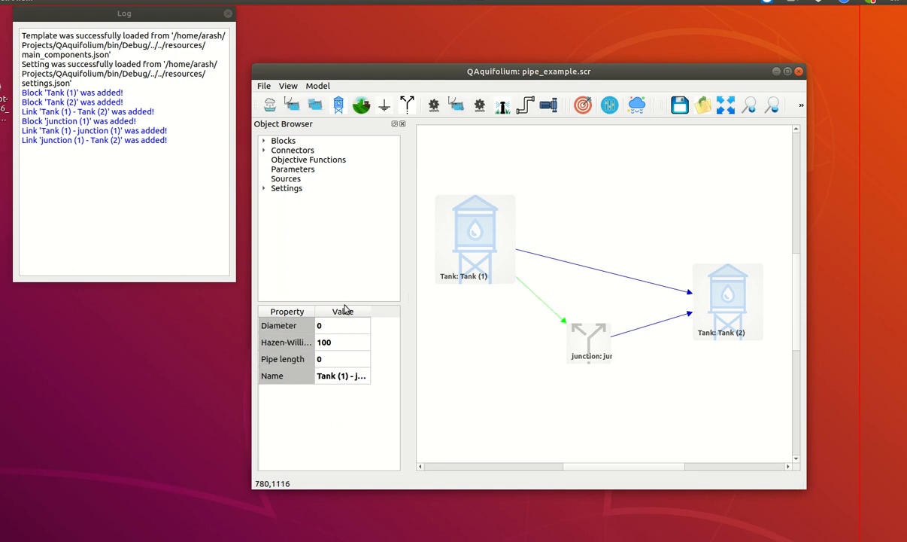
pyautogui.doubleClick(333, 325)
pyautogui.press('Return')
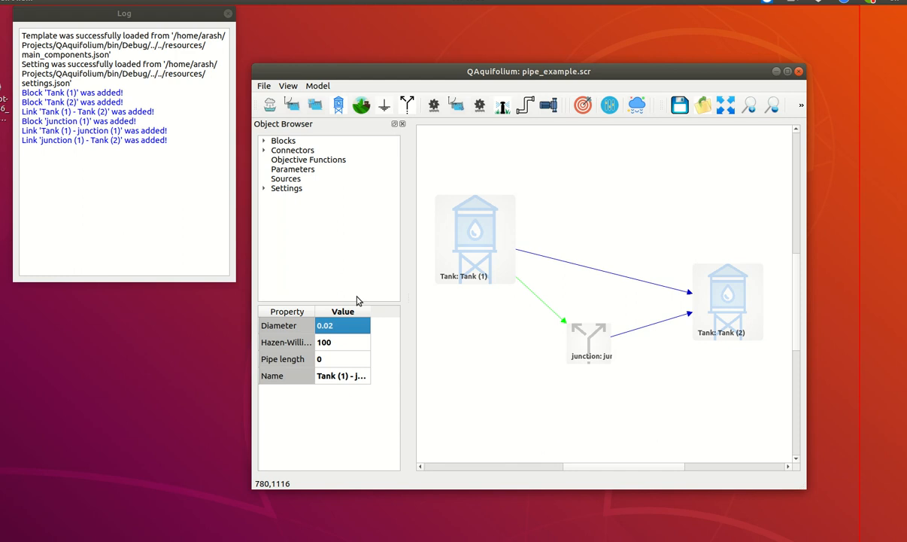
pyautogui.click(651, 329)
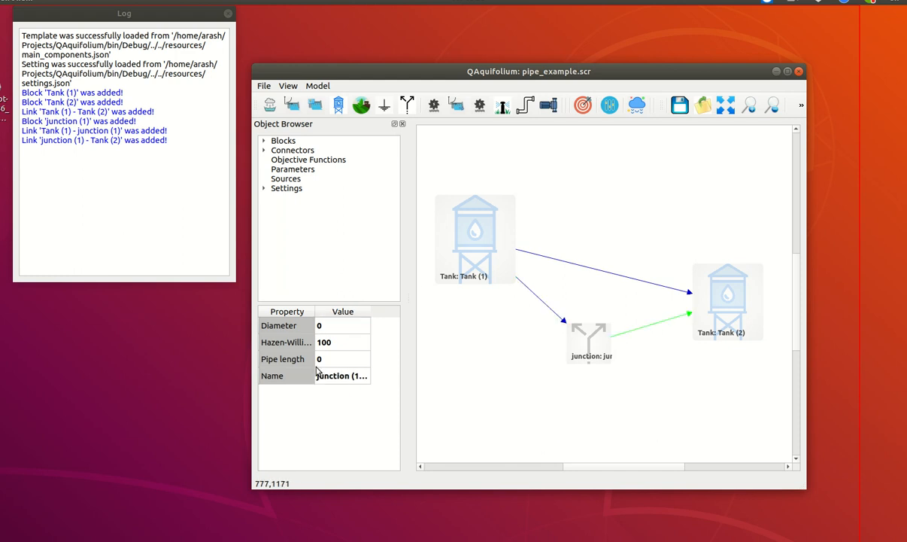
pyautogui.doubleClick(334, 327)
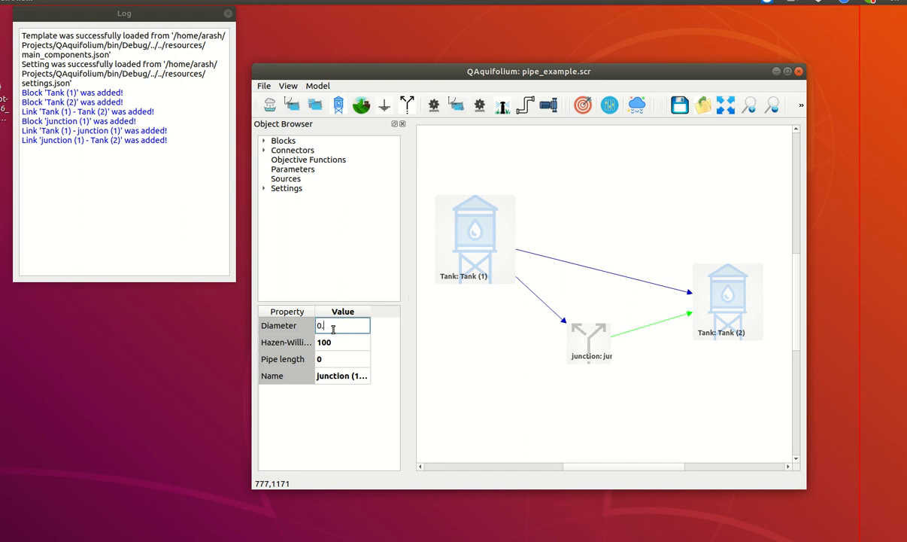
pyautogui.write('0.025')
pyautogui.press('Return')
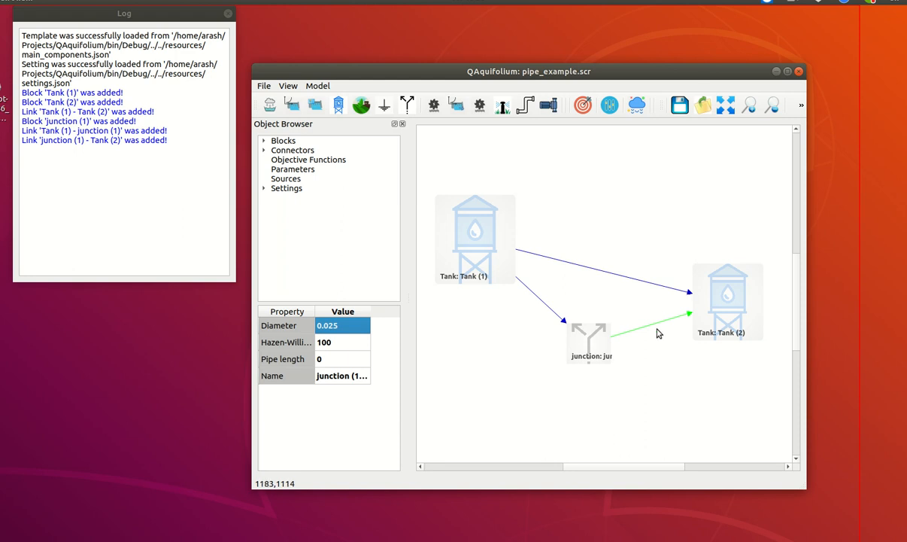
# Set the pipe length to 50 for both the Tank (1)–junction pipe and the junction–Tank (2) pipe.
pyautogui.click(537, 301)
pyautogui.click(336, 362)
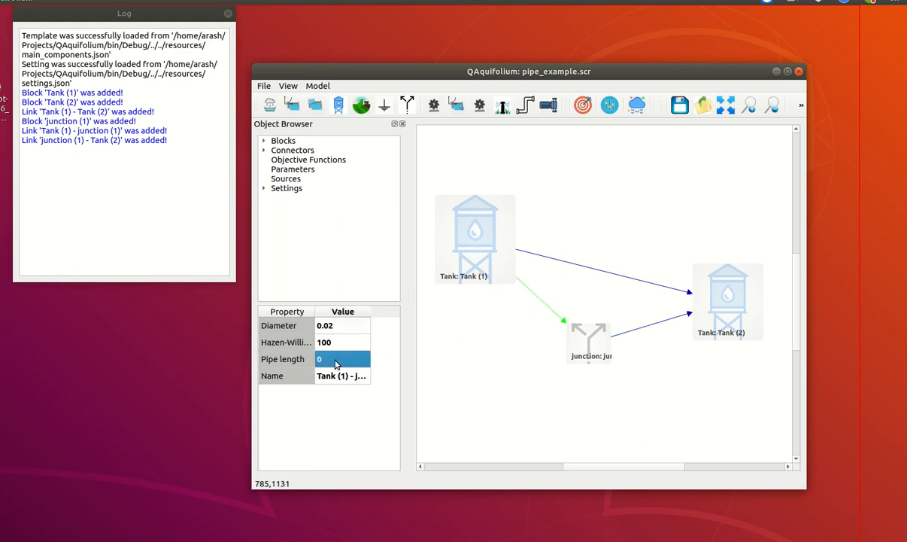
pyautogui.click(343, 358)
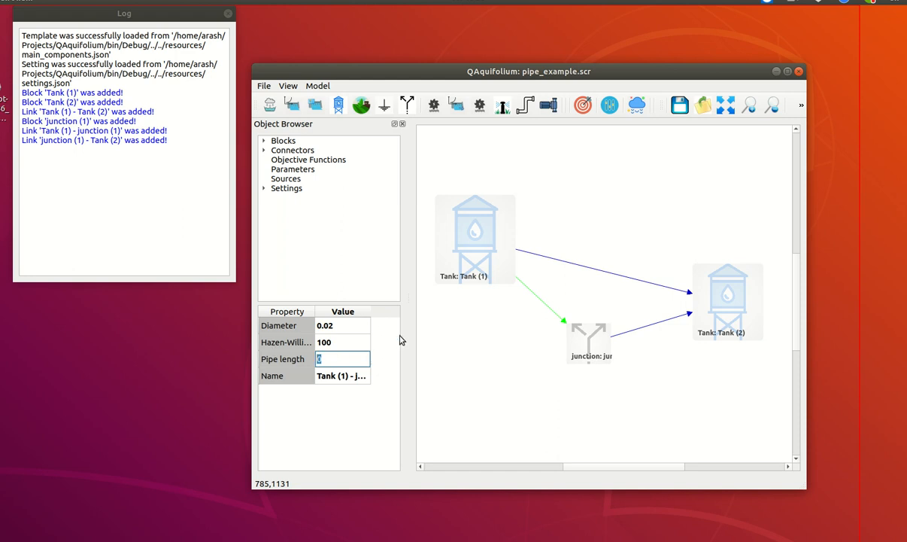
pyautogui.press('Return')
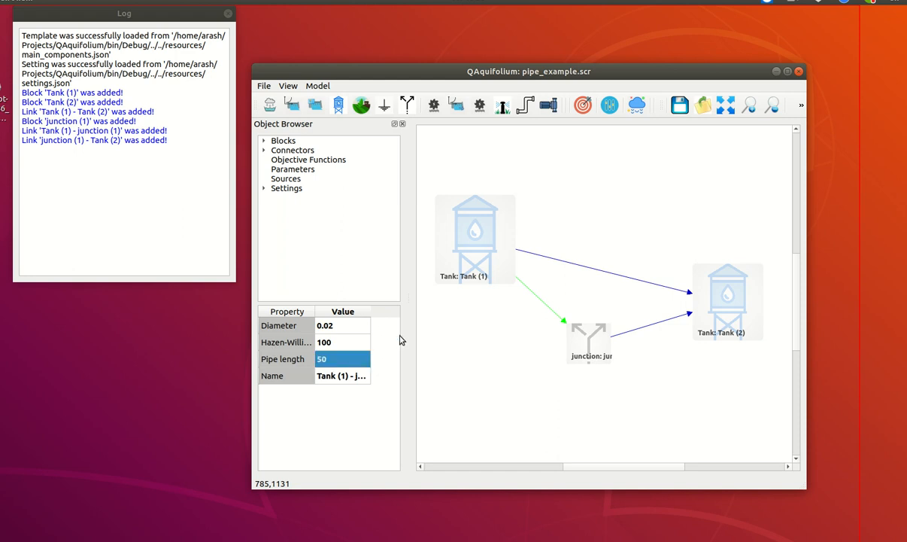
pyautogui.click(644, 327)
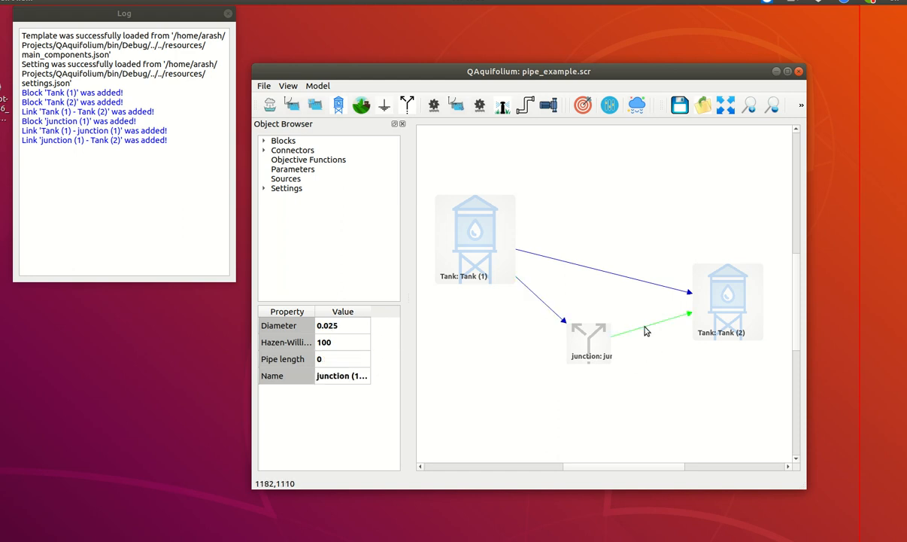
pyautogui.click(336, 363)
pyautogui.write('50')
pyautogui.press('Return')
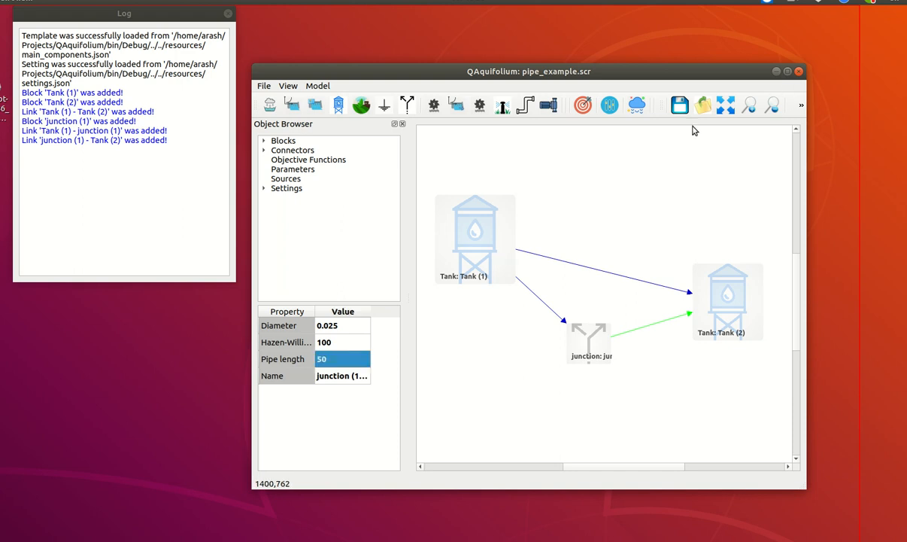
pyautogui.click(663, 170)
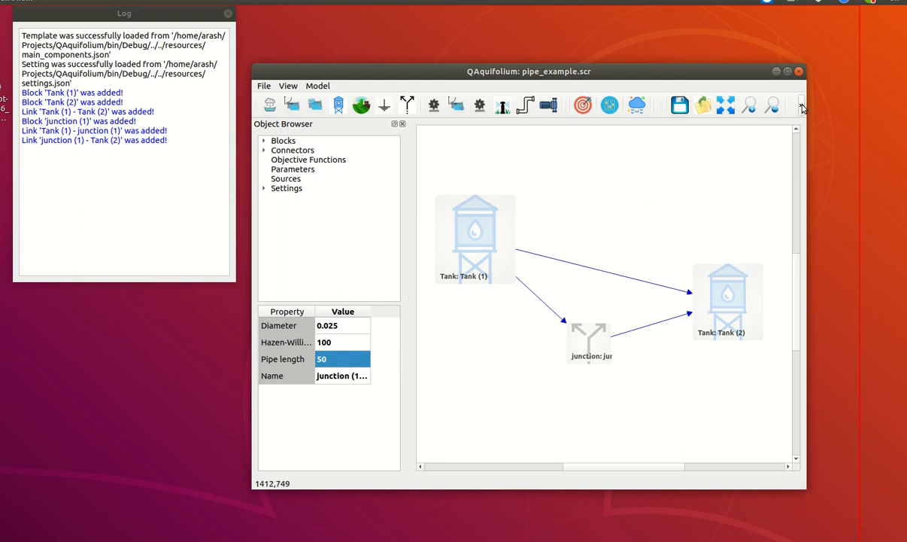
# Run the simulation of the extended model and close the running status window.
pyautogui.click(802, 106)
pyautogui.click(681, 126)
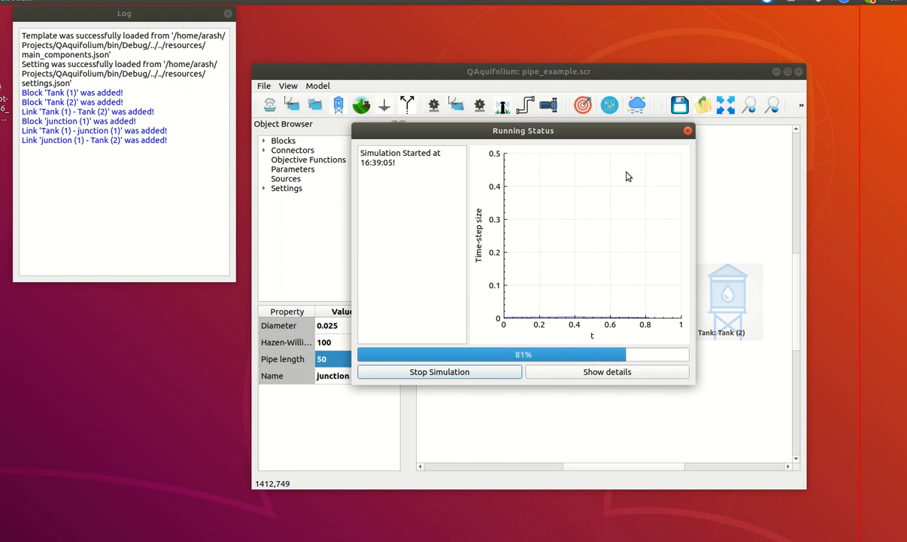
pyautogui.click(687, 133)
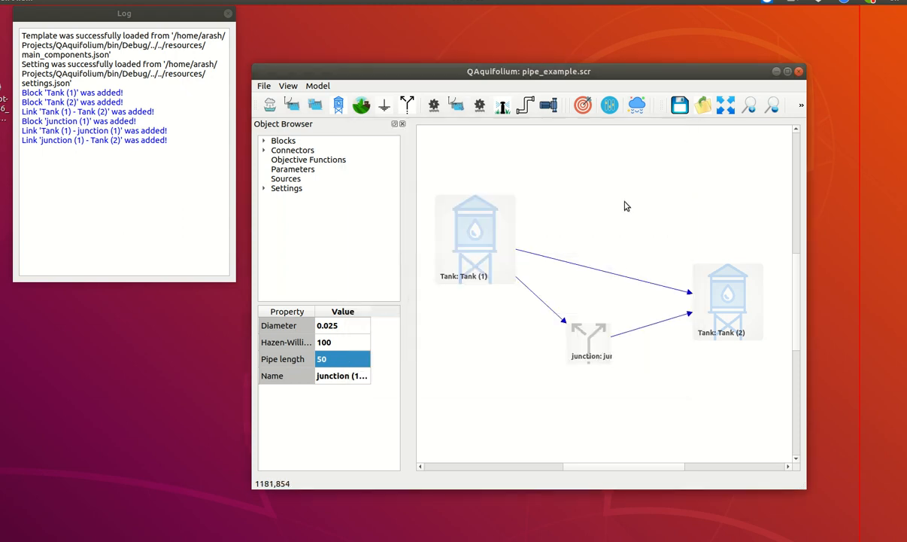
# Plot the flow results of the pipe from Tank (1) to the junction, view the whole curve, and close the plot.
pyautogui.rightClick(539, 303)
pyautogui.moveTo(601, 332)
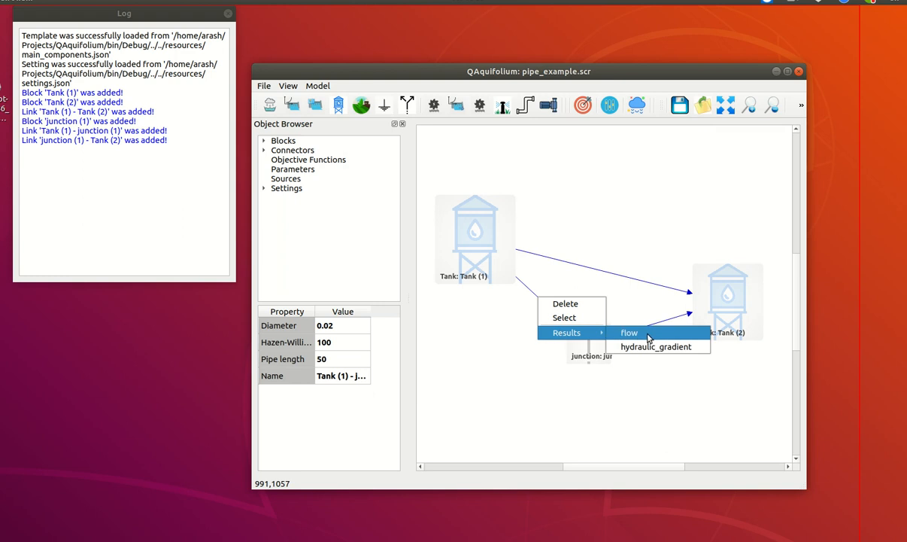
pyautogui.click(648, 337)
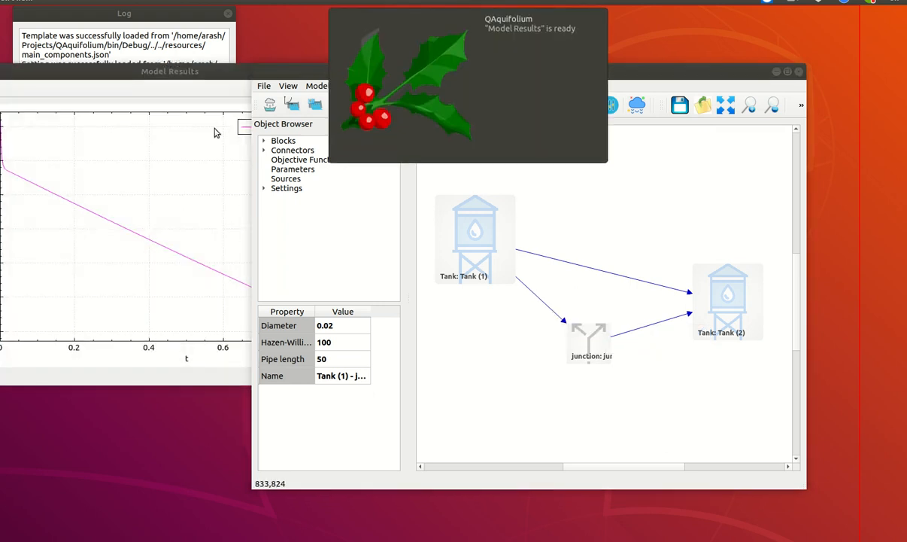
pyautogui.click(184, 78)
pyautogui.moveTo(183, 78); pyautogui.dragTo(304, 72)
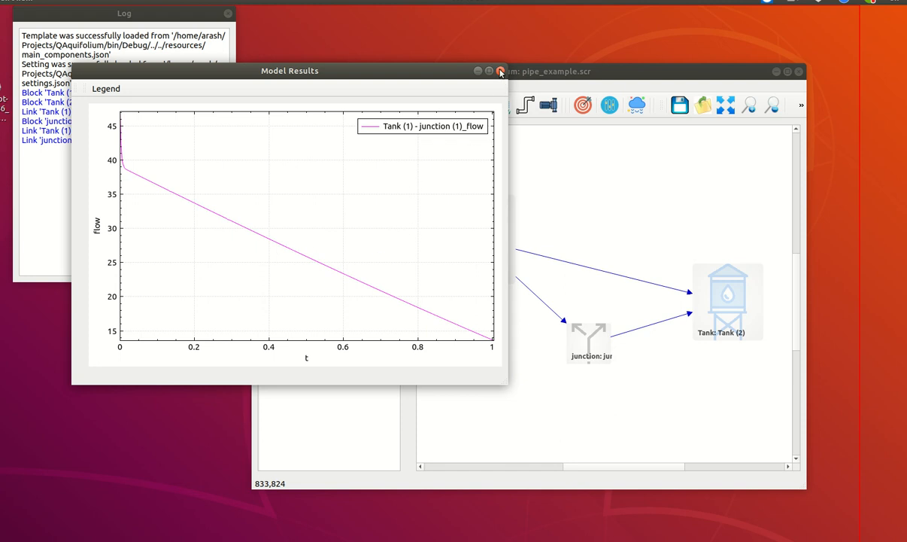
pyautogui.click(500, 71)
# Plot the flow results of the pipe from the junction to Tank (2) and keep its window open.
pyautogui.click(583, 337)
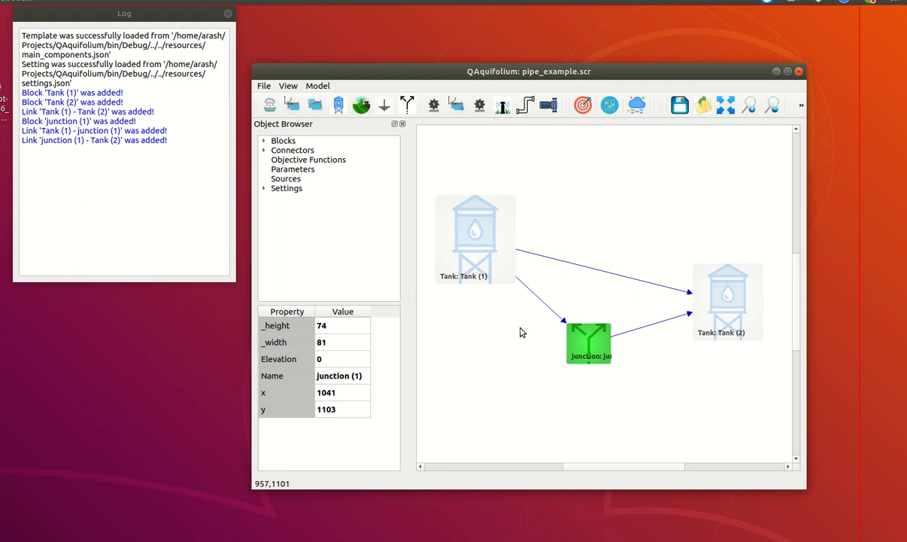
pyautogui.click(538, 304)
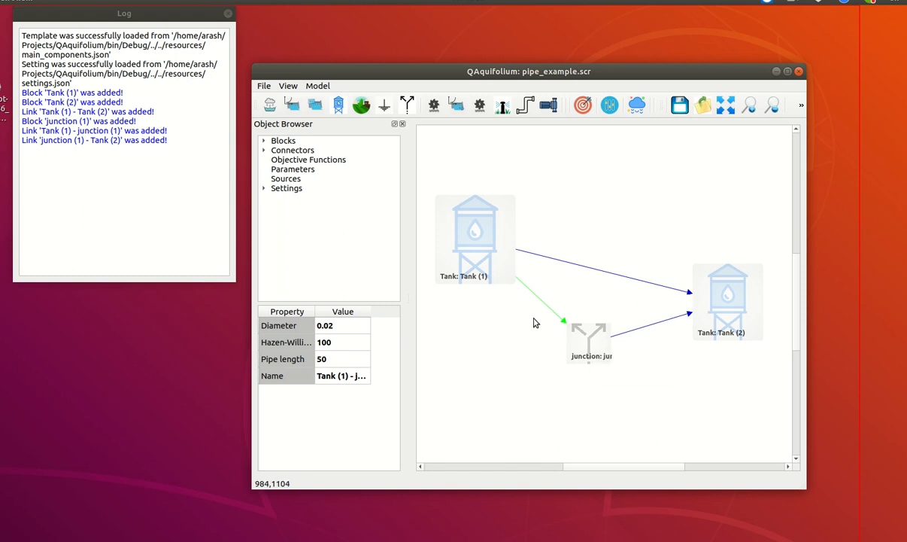
pyautogui.click(650, 329)
pyautogui.rightClick(650, 330)
pyautogui.moveTo(677, 364)
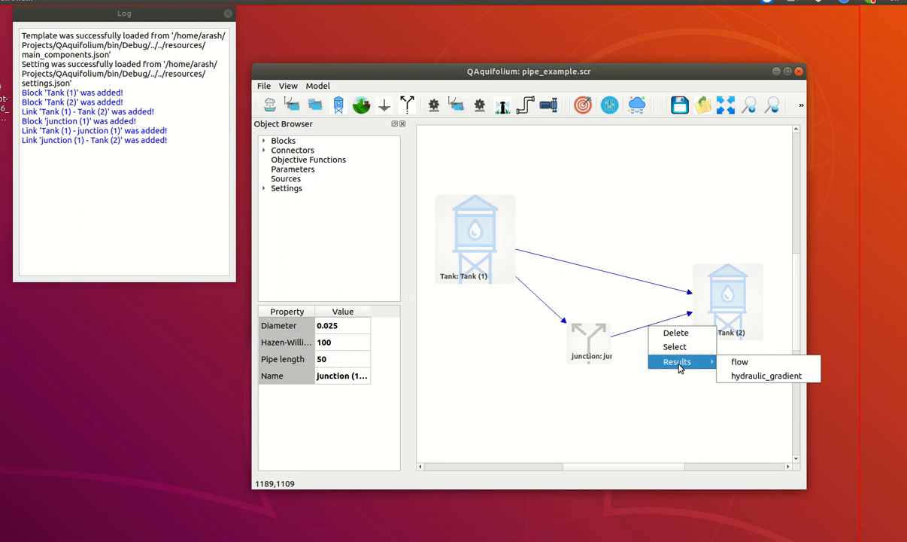
pyautogui.click(724, 361)
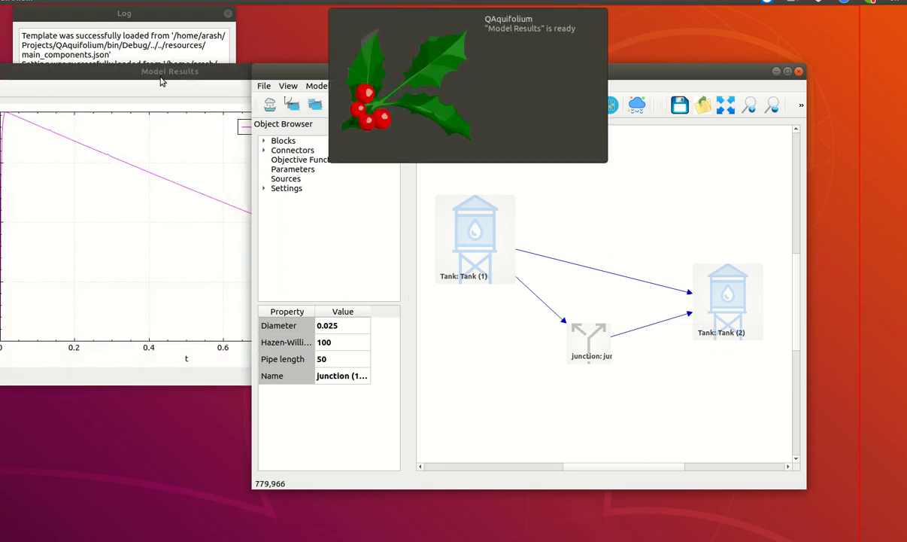
pyautogui.click(161, 72)
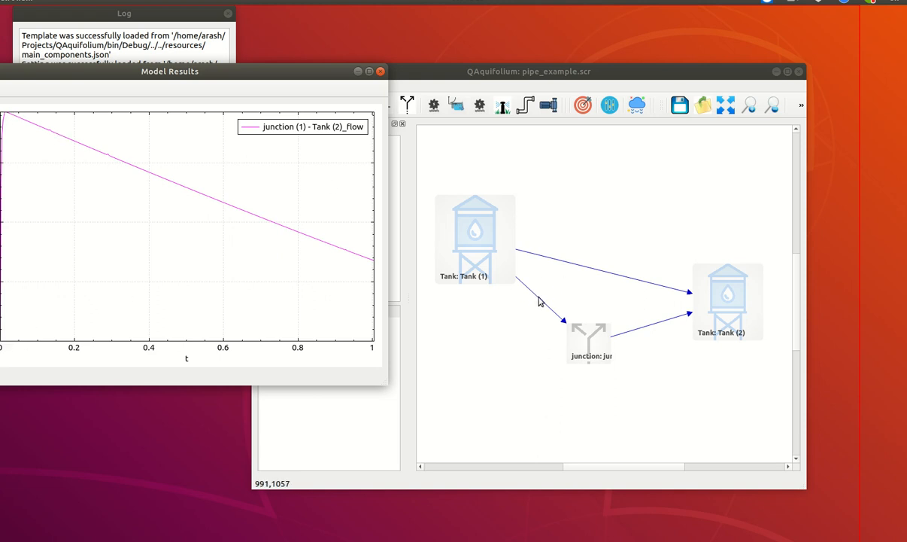
# Plot the flow results of the Tank (1)–junction pipe again and place the window beside the junction–Tank (2) flow plot.
pyautogui.click(538, 302)
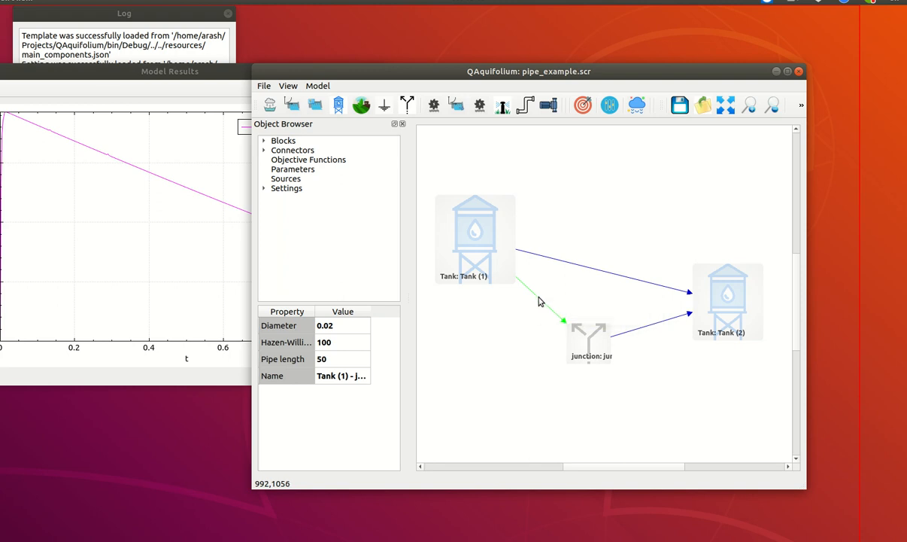
pyautogui.rightClick(539, 297)
pyautogui.moveTo(567, 334)
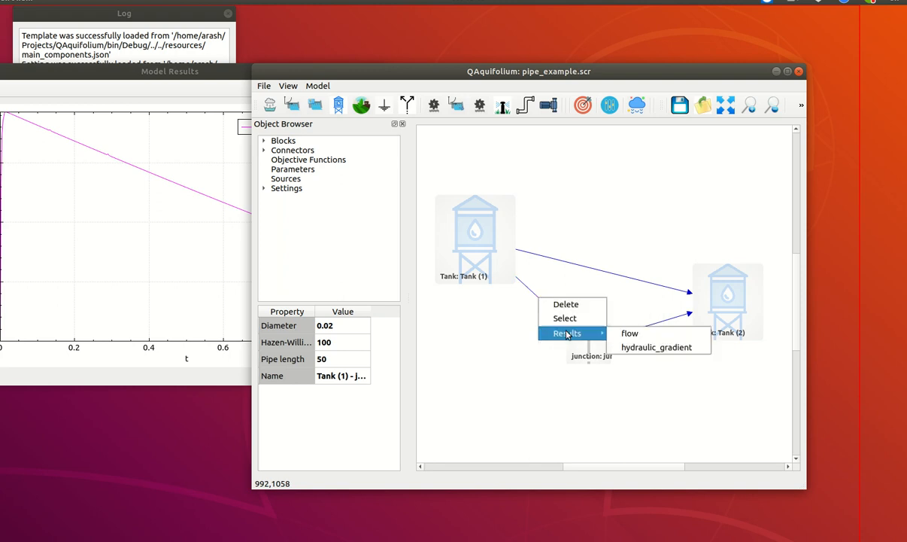
pyautogui.click(629, 334)
pyautogui.moveTo(155, 76); pyautogui.dragTo(518, 79)
# Copy the Tank (1)–junction flow curve into the junction–Tank (2) flow plot and close the source plot.
pyautogui.rightClick(480, 182)
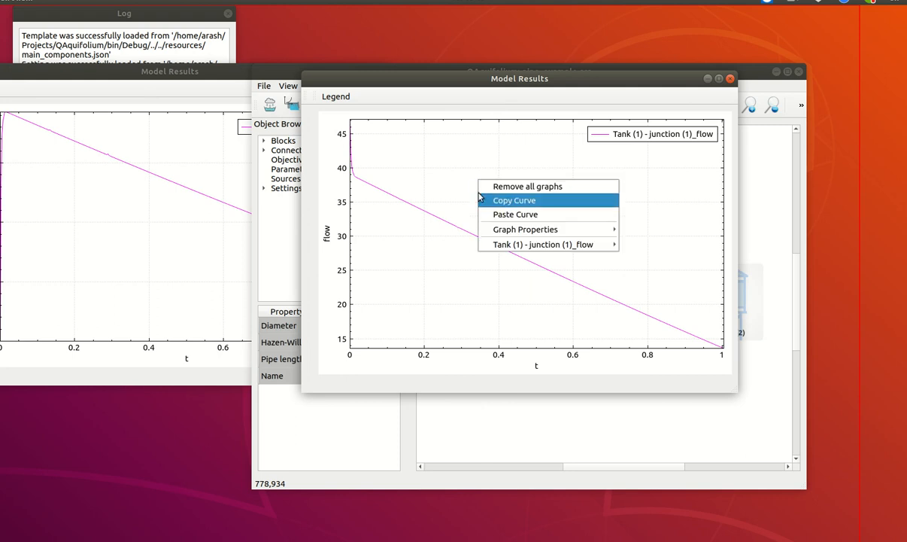
pyautogui.click(498, 199)
pyautogui.rightClick(131, 233)
pyautogui.click(164, 265)
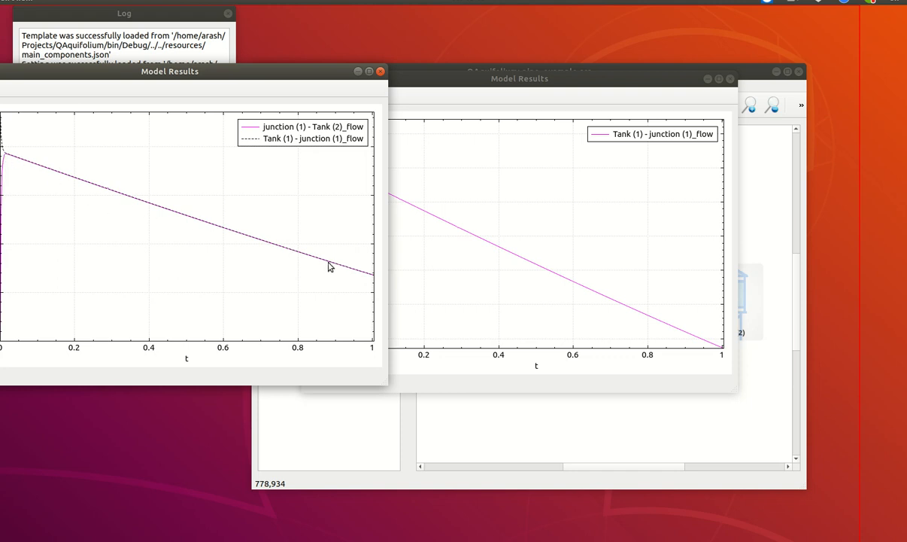
pyautogui.click(730, 78)
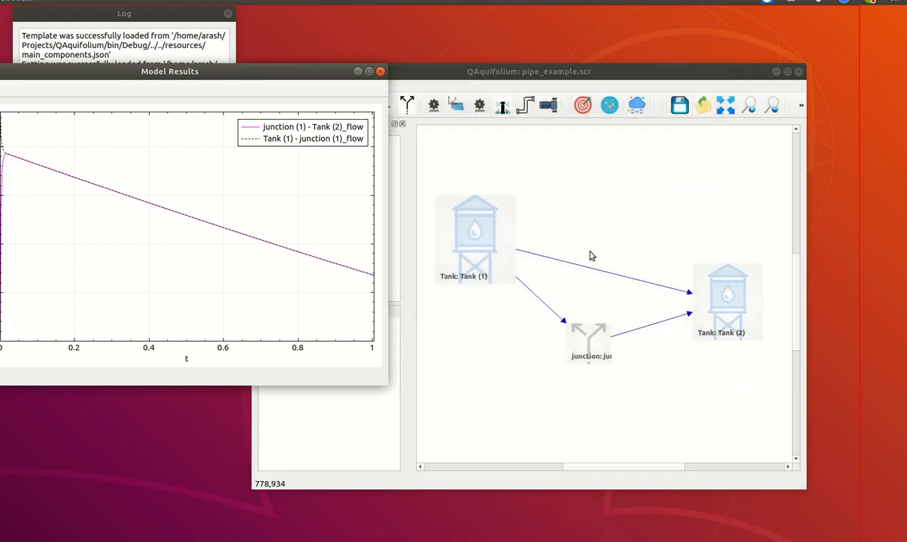
# Check the junction's properties, review the combined flow plot again, and close it.
pyautogui.click(579, 342)
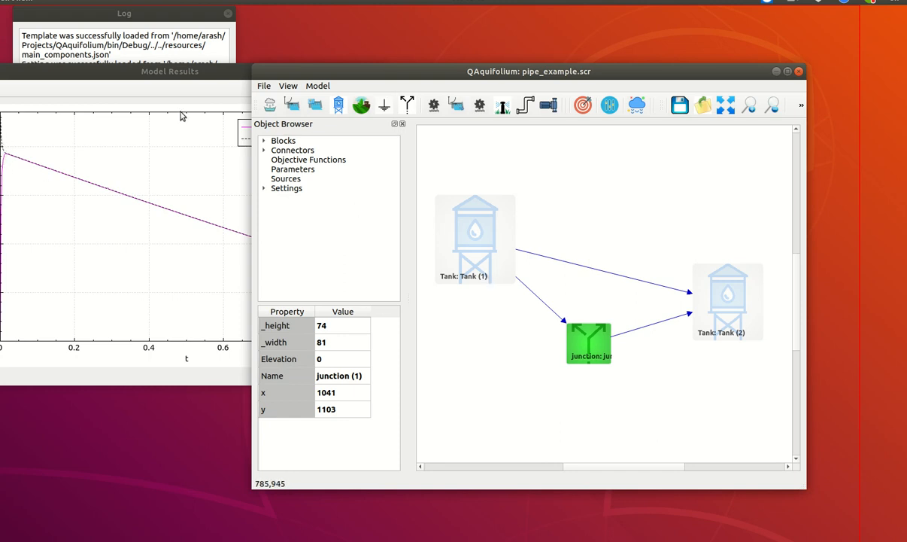
pyautogui.click(187, 78)
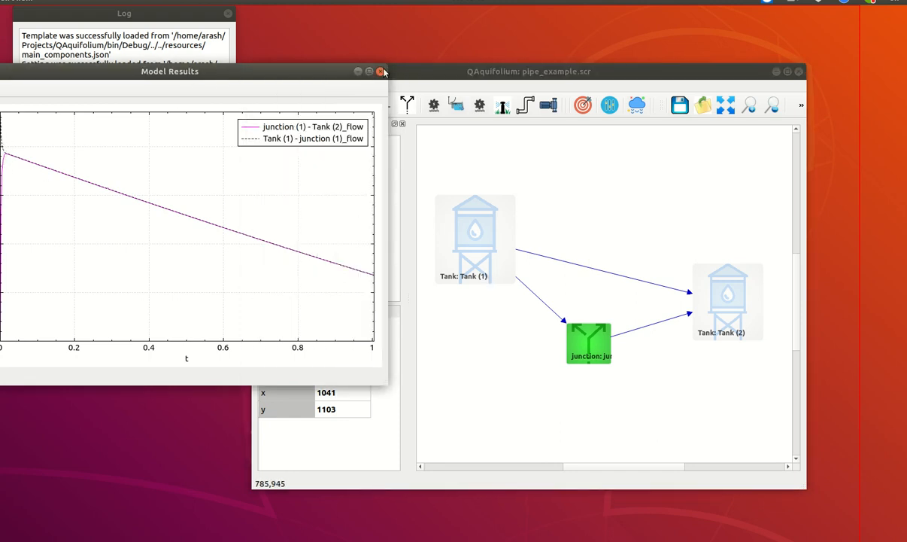
pyautogui.click(382, 72)
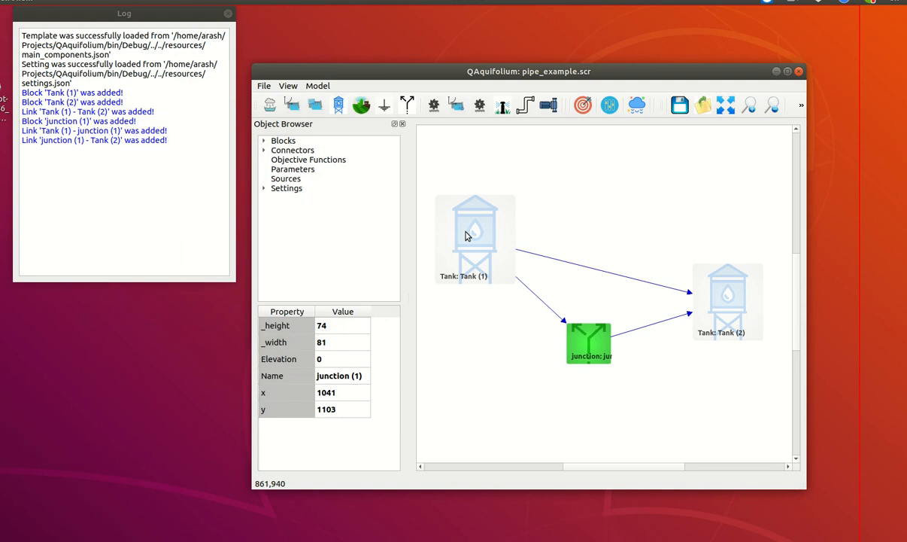
pyautogui.click(564, 262)
pyautogui.rightClick(564, 262)
pyautogui.moveTo(592, 297)
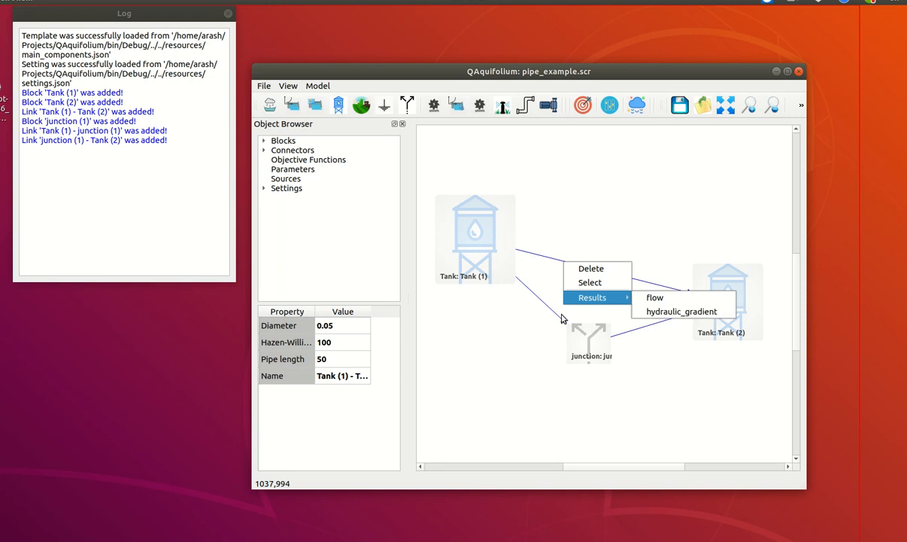
# Plot the hydraulic gradient results of the Tank (1)–junction pipe, review the curve, and close the plot.
pyautogui.click(538, 301)
pyautogui.rightClick(539, 301)
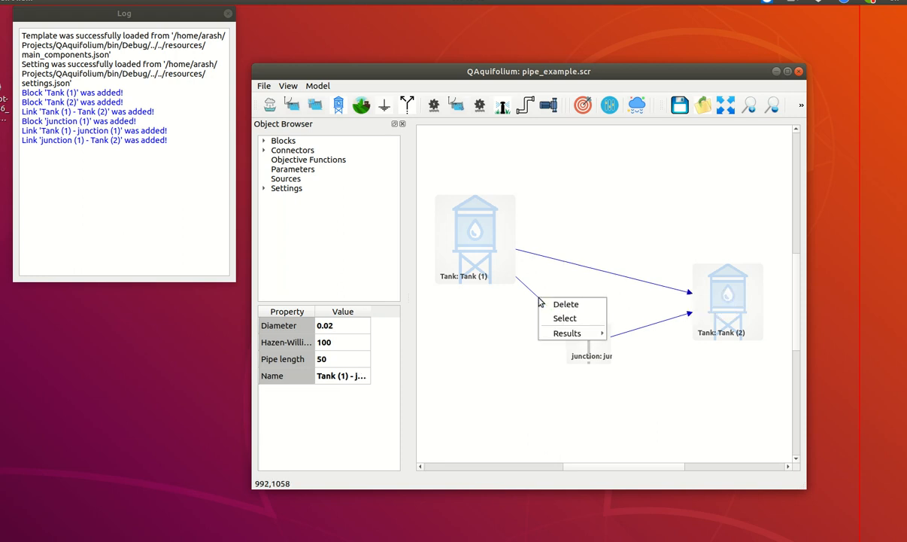
pyautogui.moveTo(575, 333)
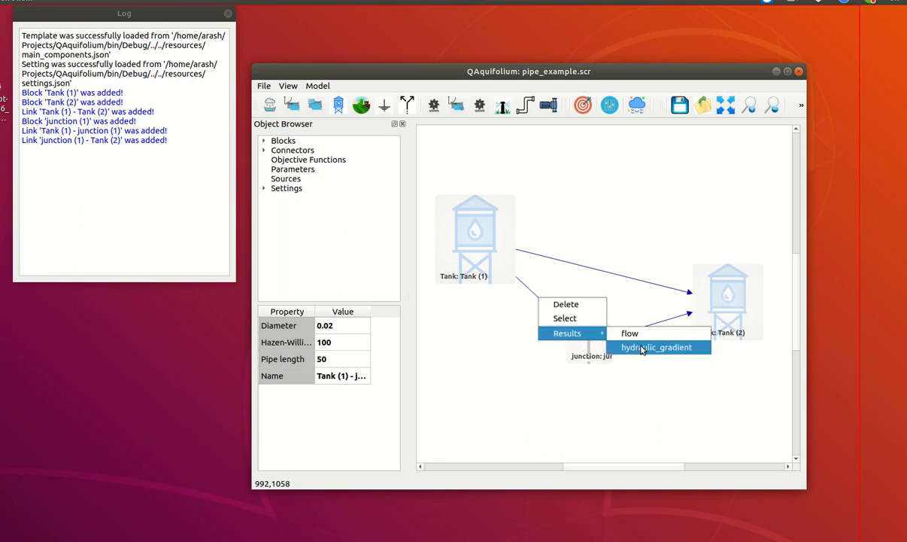
pyautogui.click(642, 347)
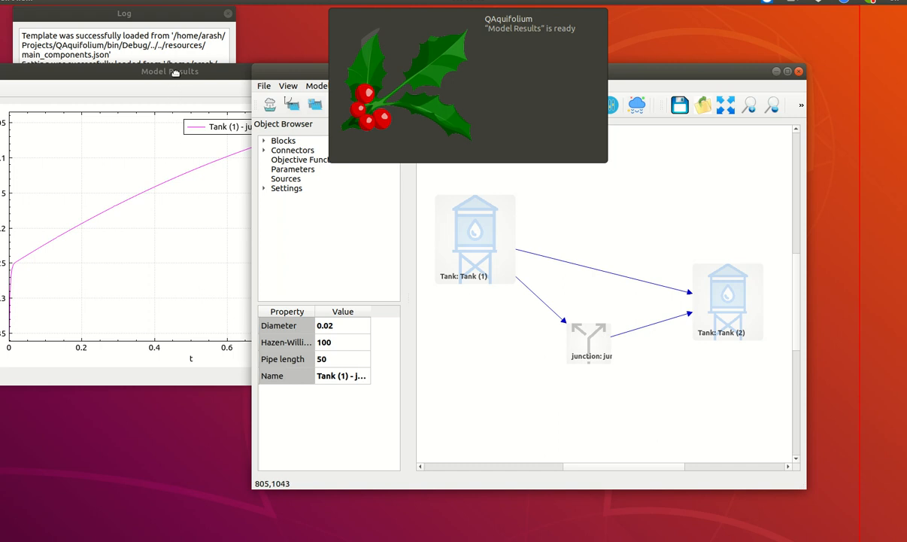
pyautogui.click(167, 73)
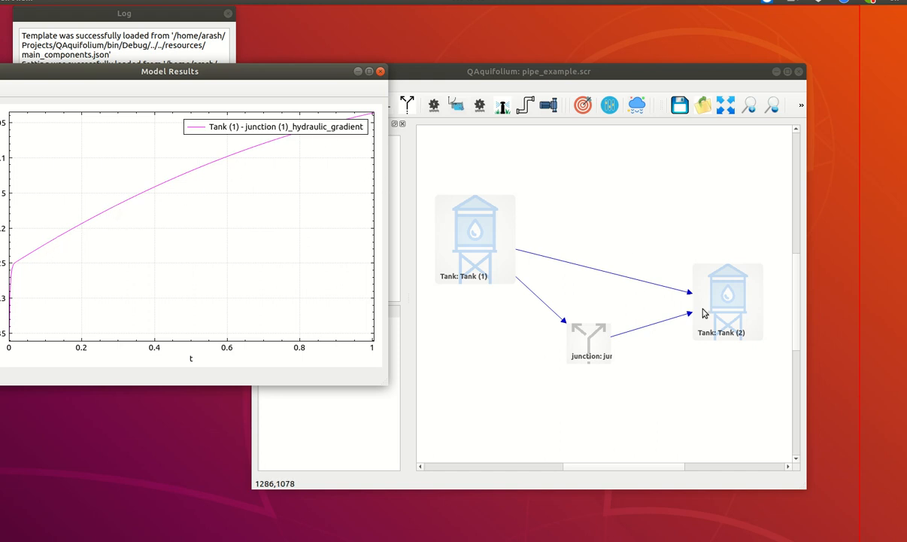
pyautogui.click(380, 70)
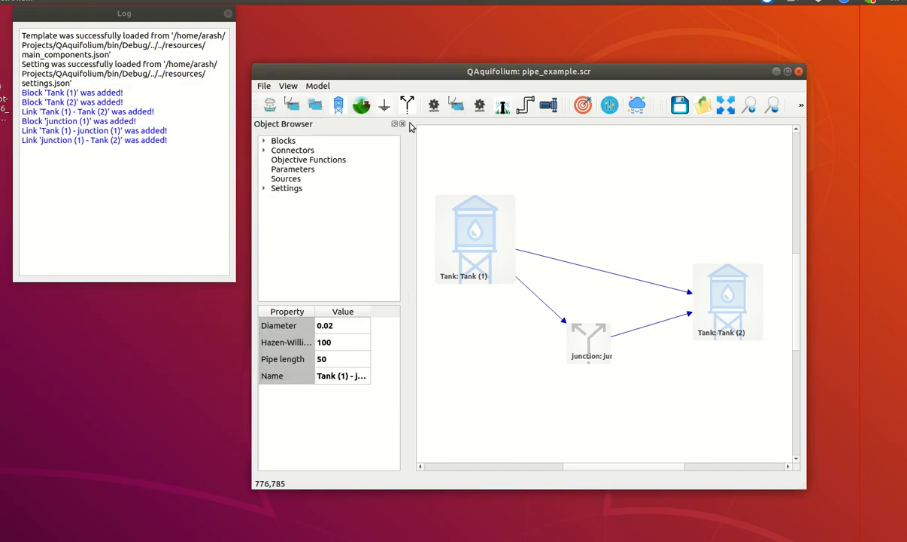
# Plot the flow results of the direct Tank (1)–Tank (2) pipe, move the plot fully into view, and close it.
pyautogui.rightClick(571, 268)
pyautogui.moveTo(628, 297)
pyautogui.click(669, 298)
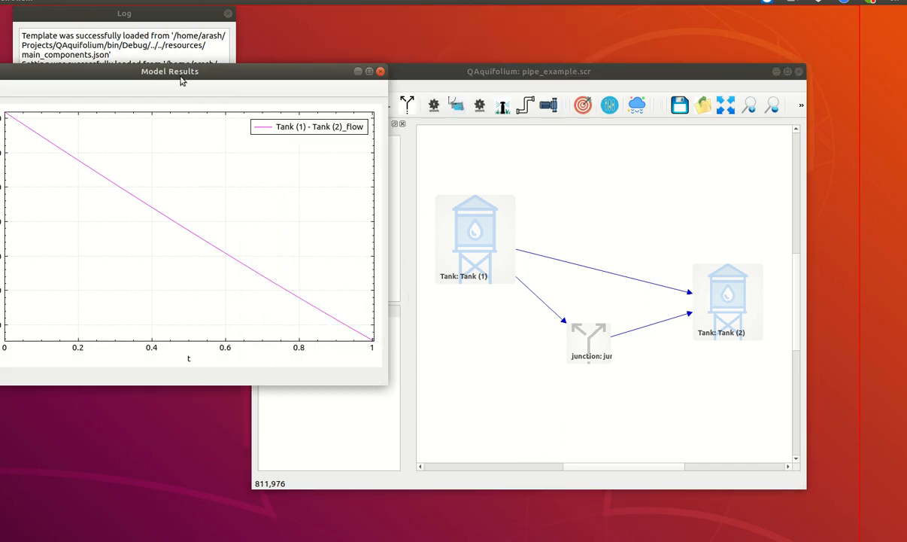
pyautogui.moveTo(290, 84); pyautogui.dragTo(478, 131)
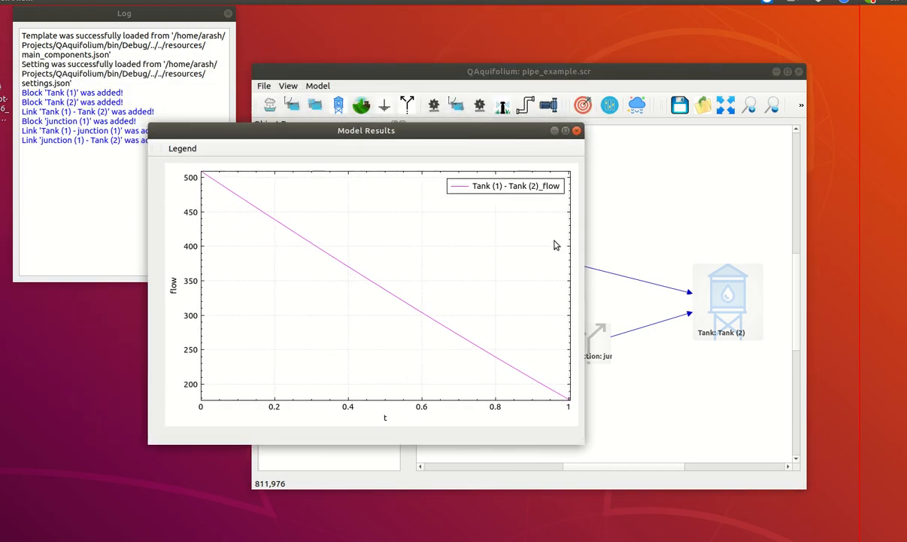
pyautogui.click(577, 132)
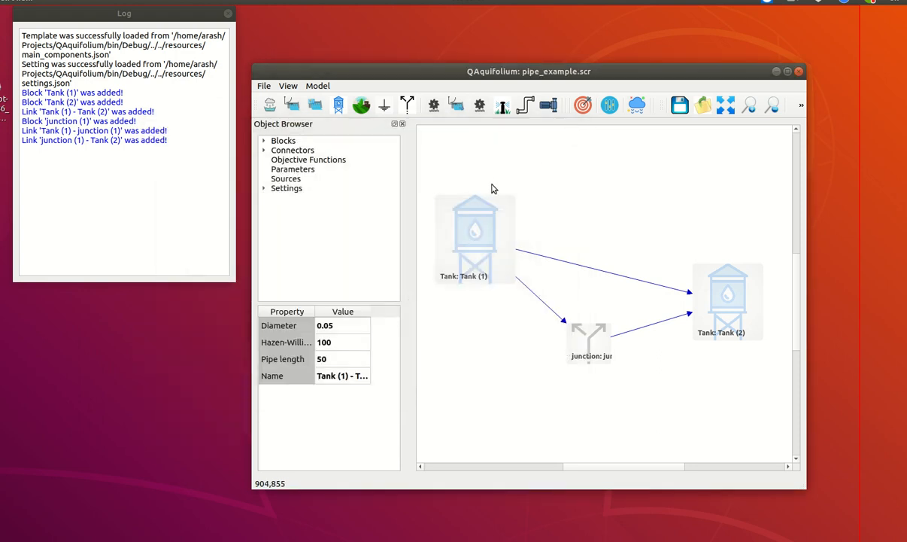
# Add a third tank to the model and place it to the upper right of Tank (2).
pyautogui.click(726, 107)
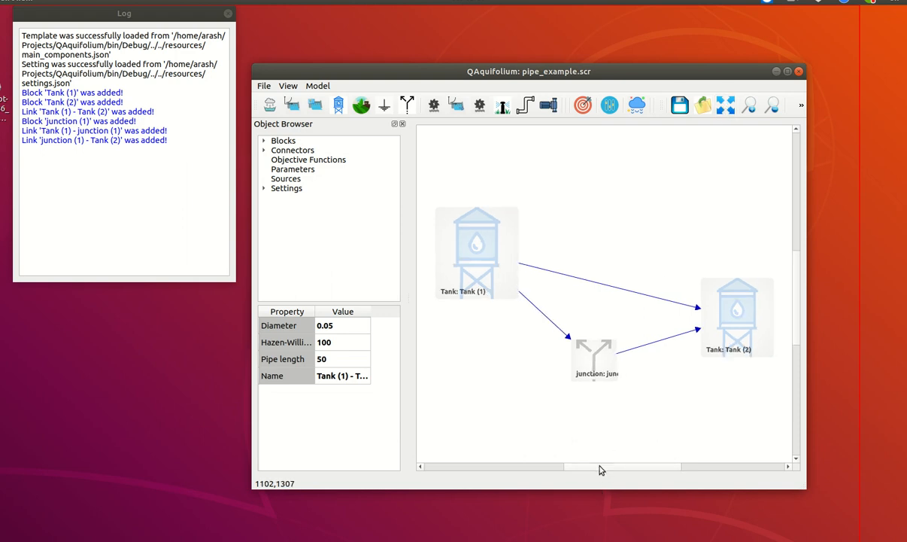
pyautogui.moveTo(602, 471); pyautogui.dragTo(679, 471)
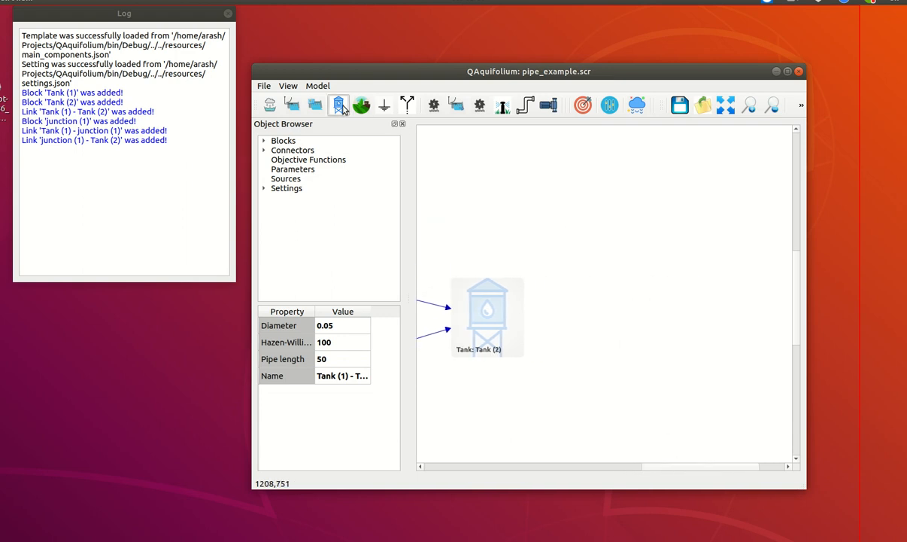
pyautogui.click(340, 106)
pyautogui.moveTo(650, 471); pyautogui.dragTo(577, 470)
pyautogui.click(511, 312)
pyautogui.moveTo(531, 319); pyautogui.dragTo(765, 234)
pyautogui.moveTo(640, 468); pyautogui.dragTo(680, 470)
pyautogui.moveTo(591, 227); pyautogui.dragTo(736, 272)
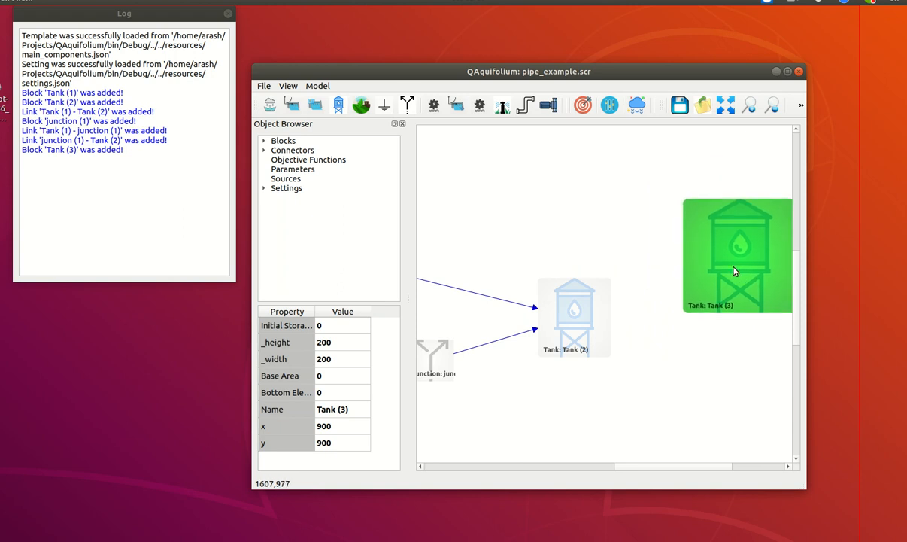
# Shrink Tank (3) to a width of about 145 and a height of about 154, and move it higher above Tank (2).
pyautogui.moveTo(685, 312); pyautogui.dragTo(714, 287)
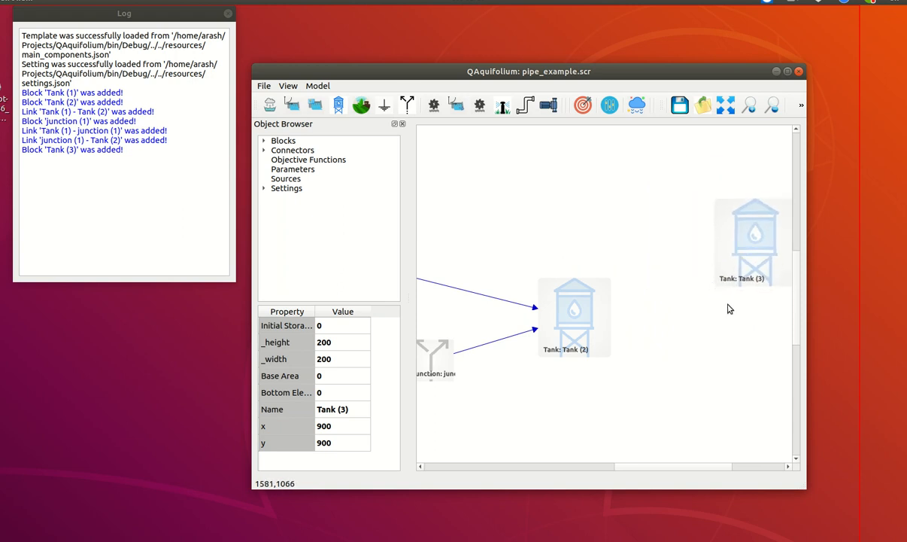
pyautogui.click(739, 259)
pyautogui.moveTo(744, 263); pyautogui.dragTo(744, 219)
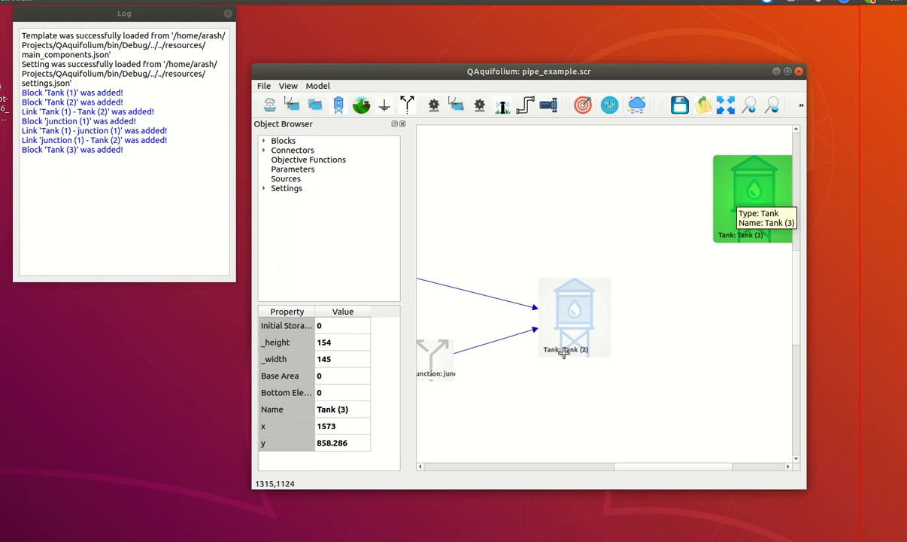
# Set Tank (3)'s base area to 50 and its bottom elevation to 10.
pyautogui.doubleClick(326, 376)
pyautogui.write('5')
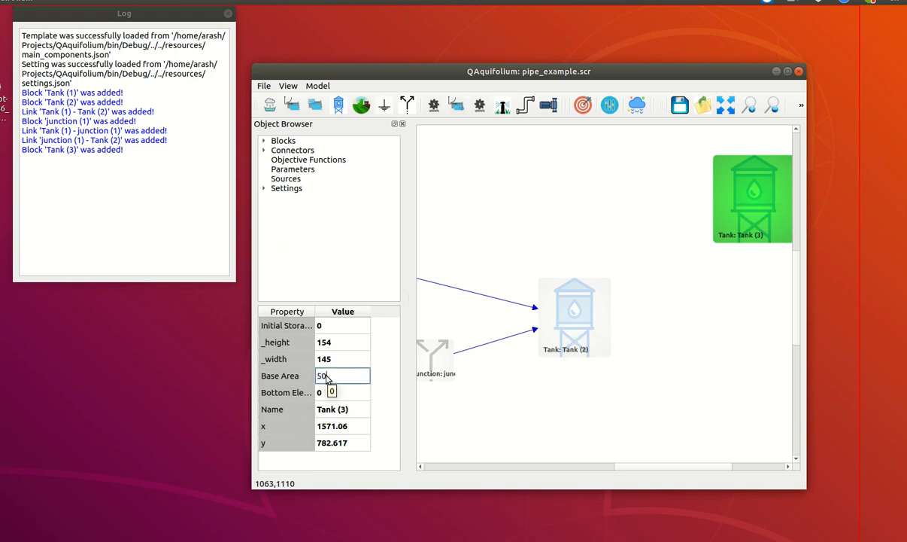
pyautogui.press('Return')
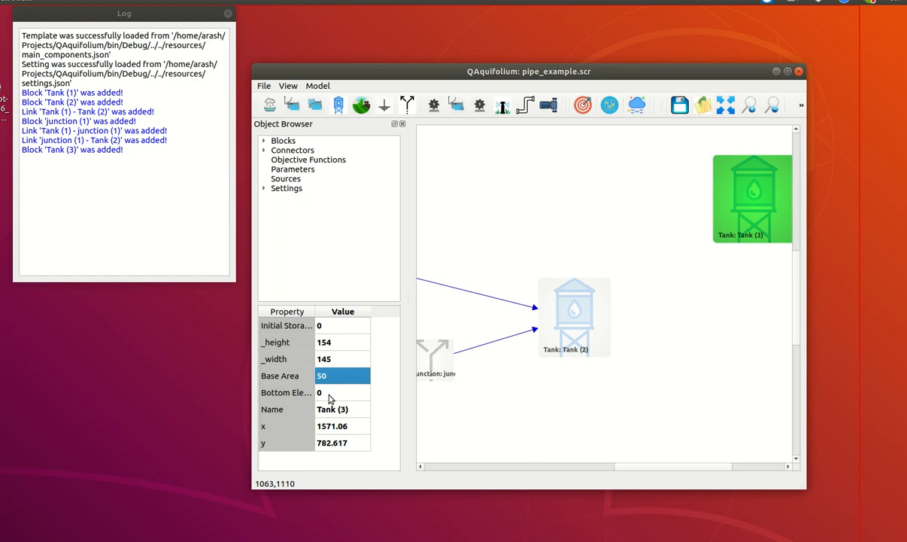
pyautogui.doubleClick(329, 393)
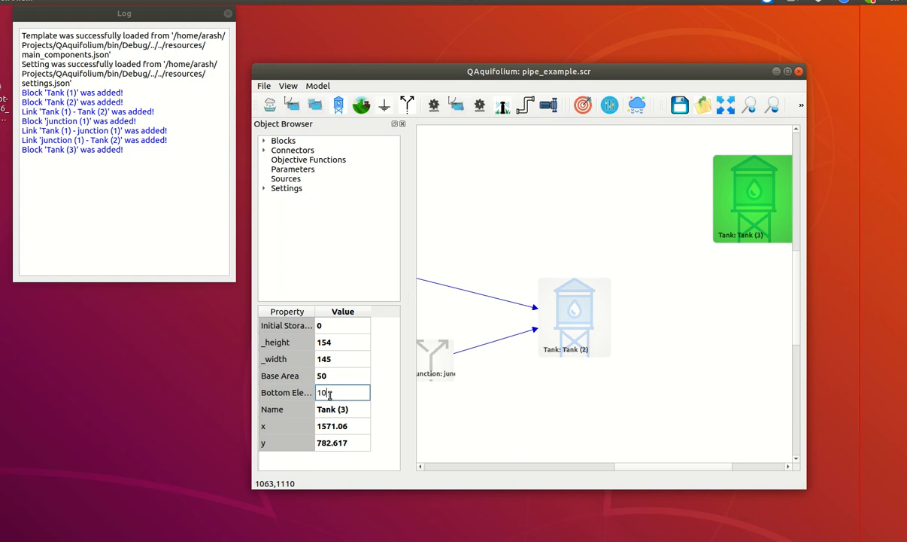
pyautogui.write('10')
pyautogui.press('Return')
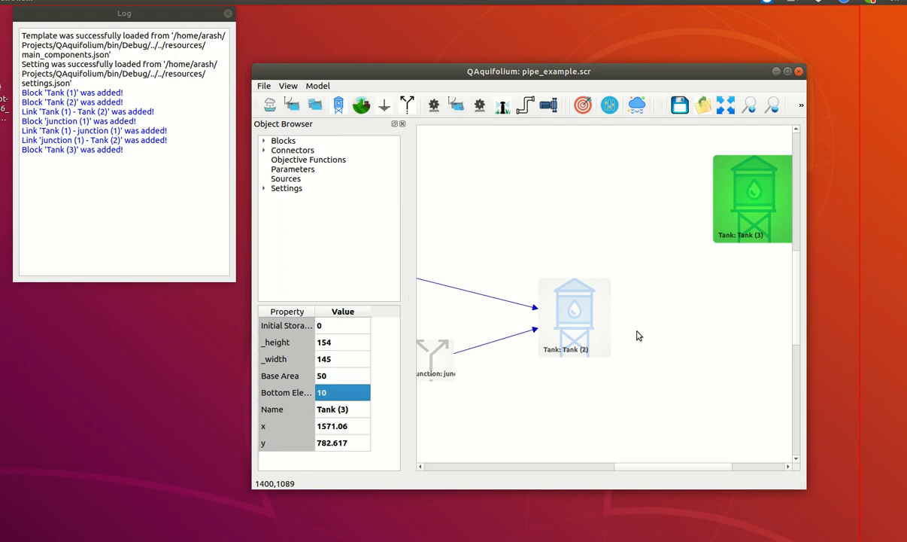
pyautogui.click(717, 345)
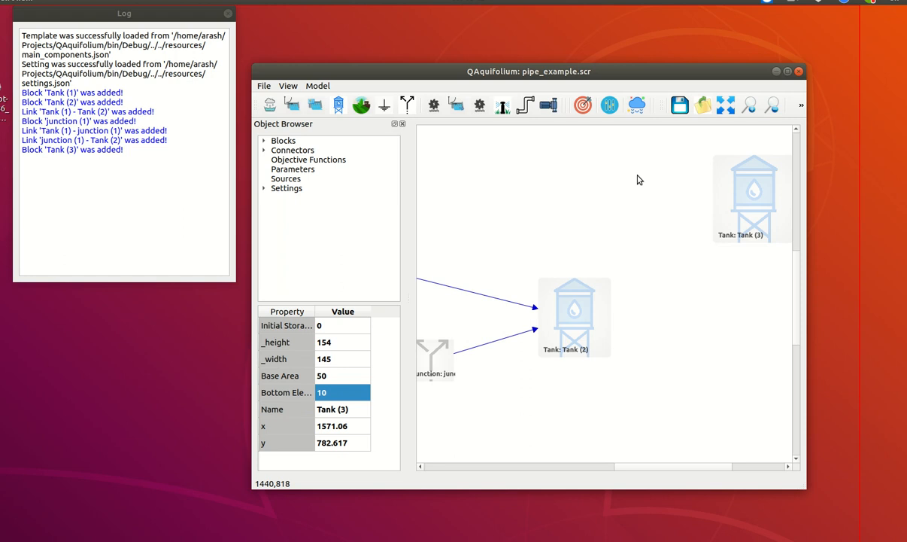
# Connect Tank (2) to Tank (3) with a pump link.
pyautogui.click(549, 107)
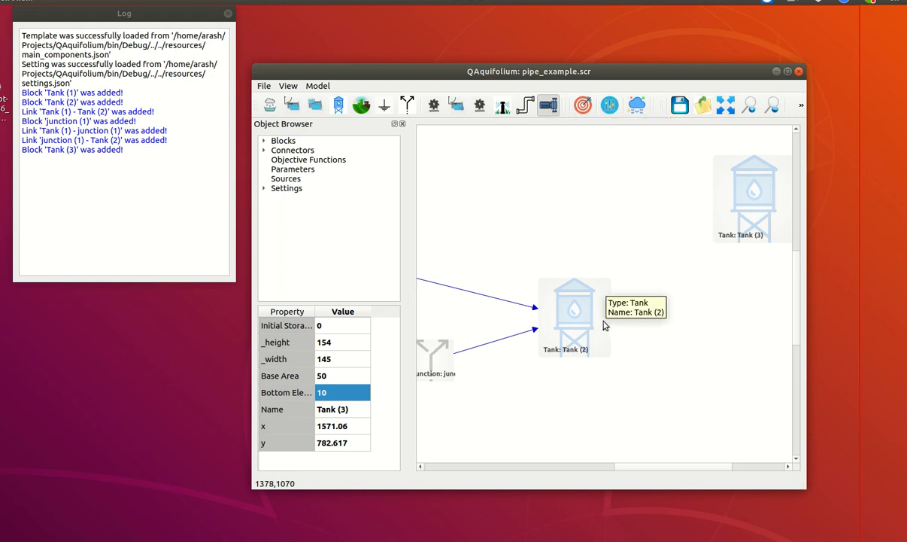
pyautogui.click(610, 324)
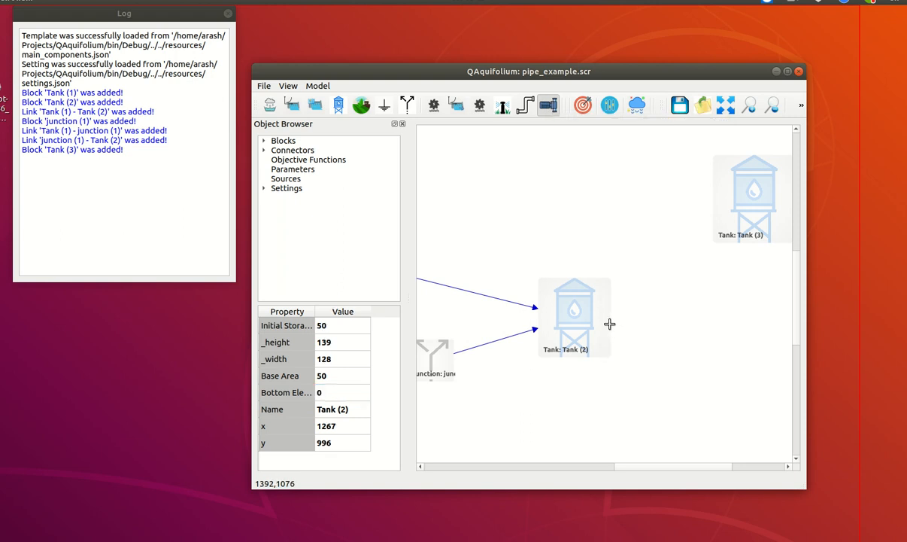
pyautogui.moveTo(629, 320); pyautogui.dragTo(718, 204)
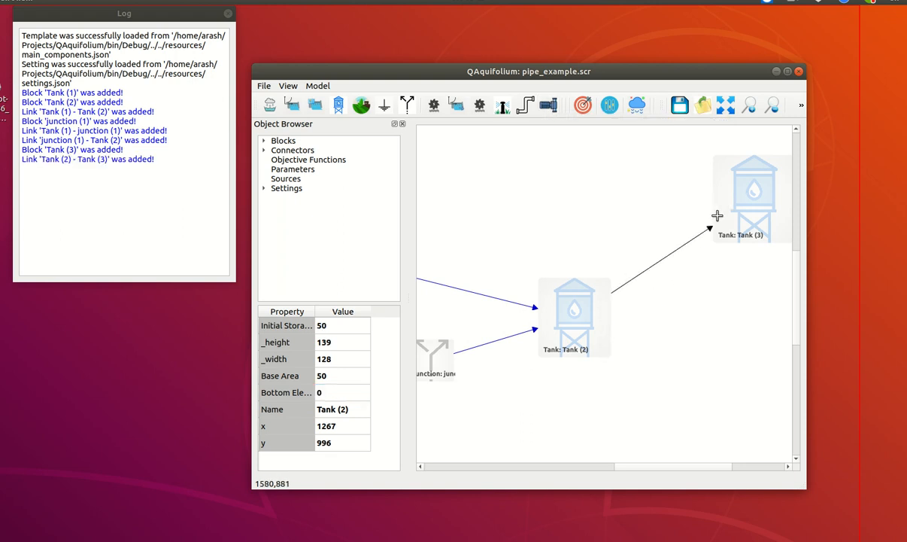
# Select the pump link and widen the property area and its name column so the pump parameter names are readable.
pyautogui.click(683, 249)
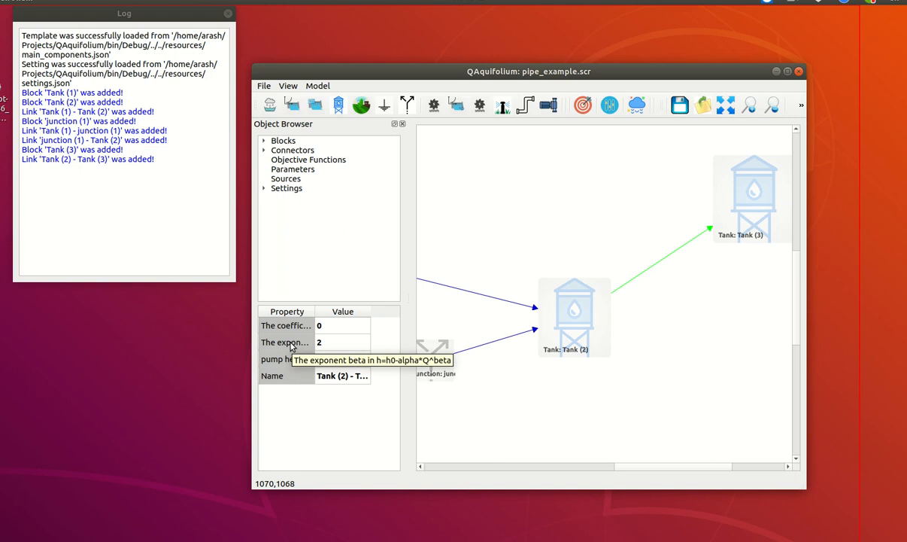
pyautogui.moveTo(314, 311); pyautogui.dragTo(344, 311)
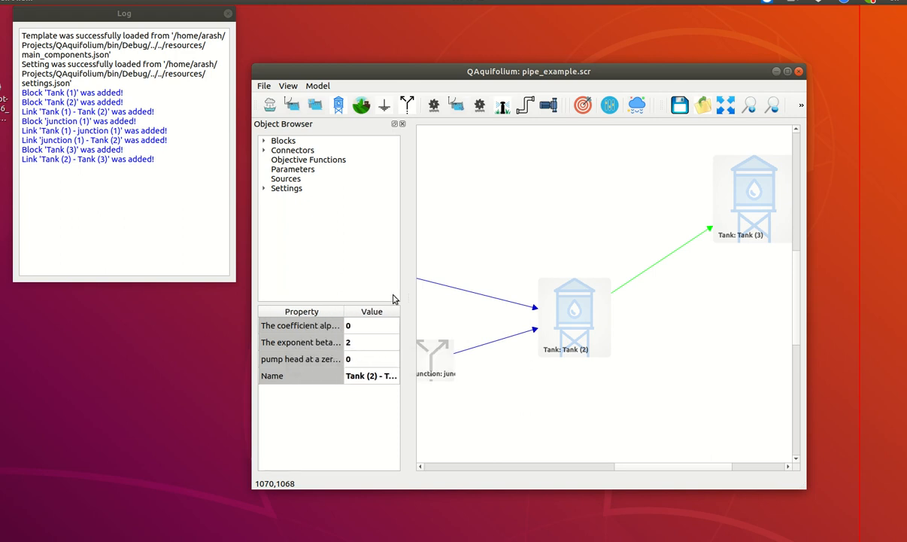
pyautogui.moveTo(408, 294); pyautogui.dragTo(425, 311)
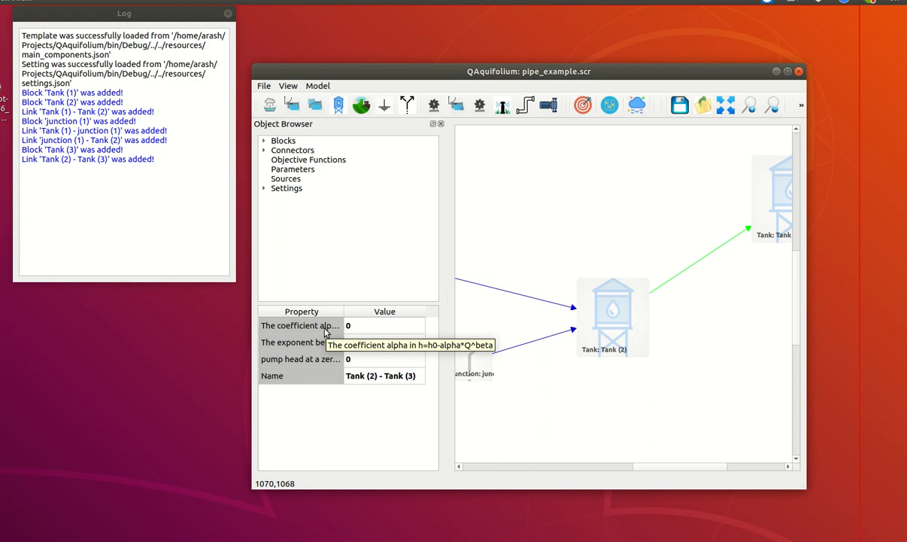
pyautogui.moveTo(344, 310); pyautogui.dragTo(538, 294)
pyautogui.moveTo(419, 311); pyautogui.dragTo(465, 311)
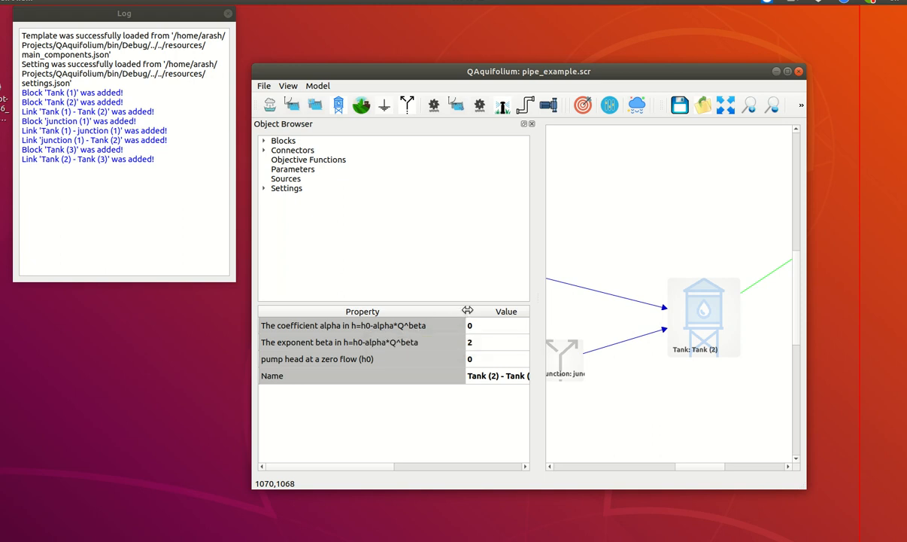
pyautogui.moveTo(467, 310); pyautogui.dragTo(382, 310)
pyautogui.moveTo(699, 471); pyautogui.dragTo(719, 472)
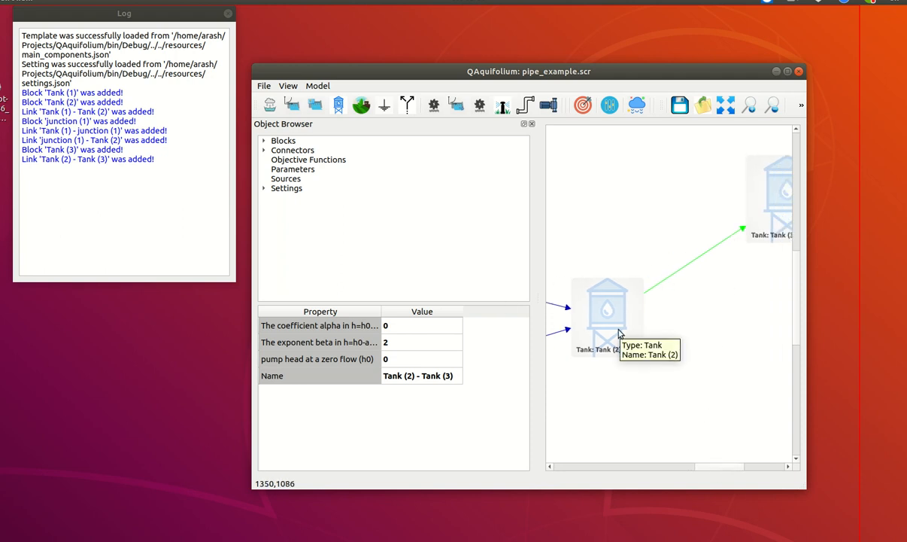
pyautogui.click(610, 318)
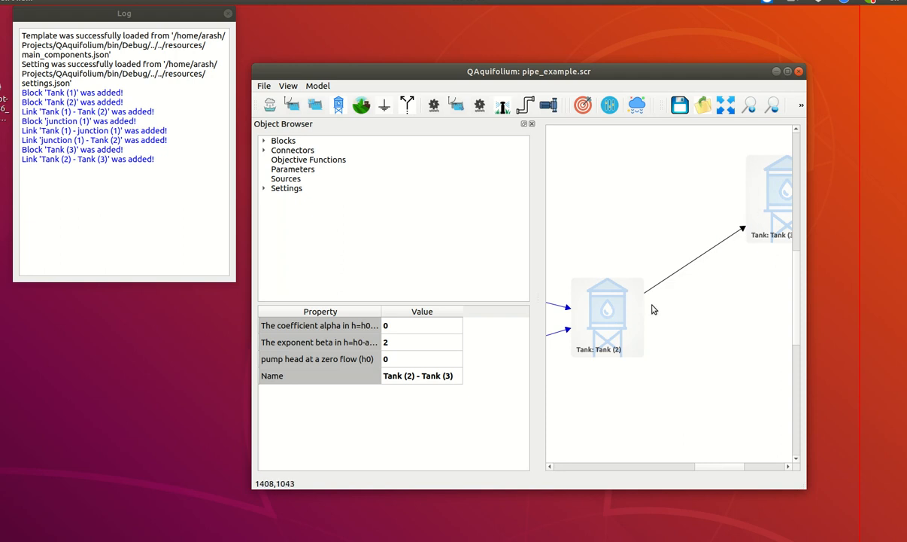
# Set the Tank (2)–Tank (3) pump's head at zero flow to 15 and its coefficient alpha to 3, and review the link.
pyautogui.click(392, 331)
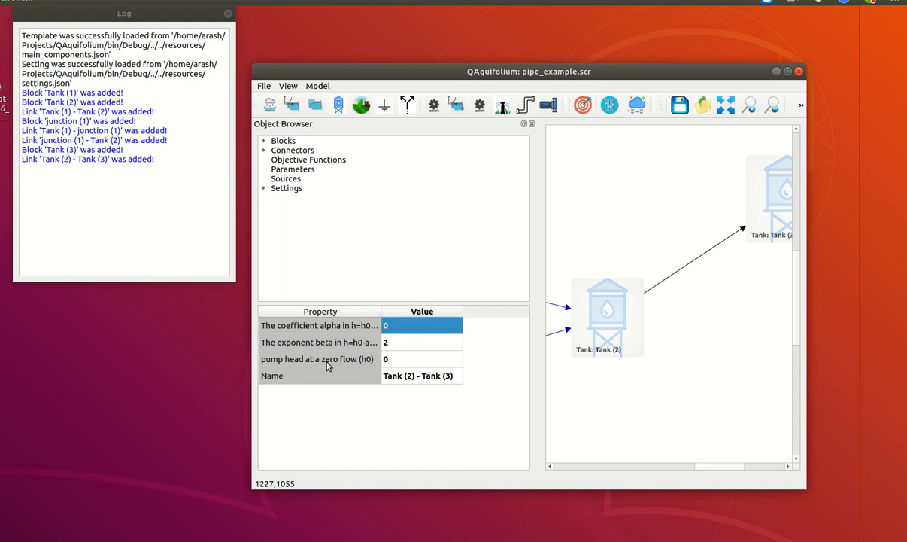
pyautogui.doubleClick(395, 360)
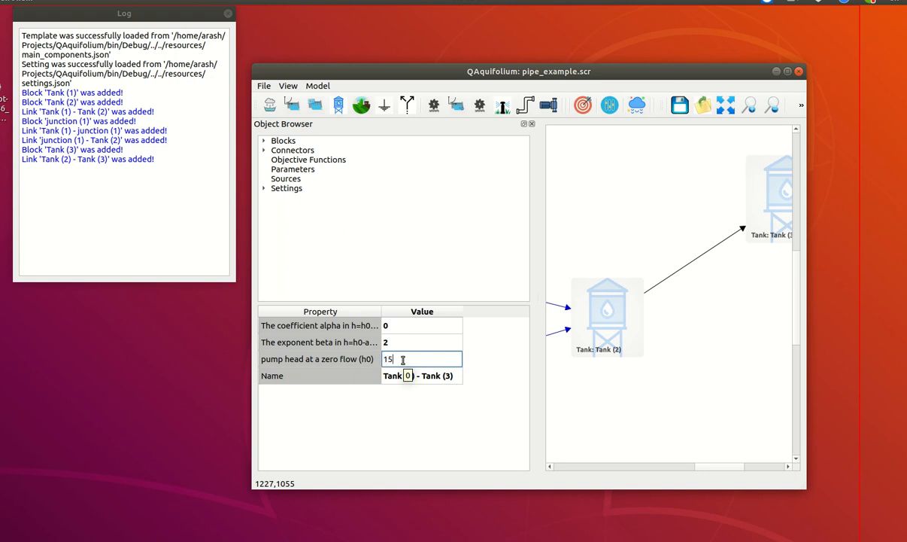
pyautogui.press('Return')
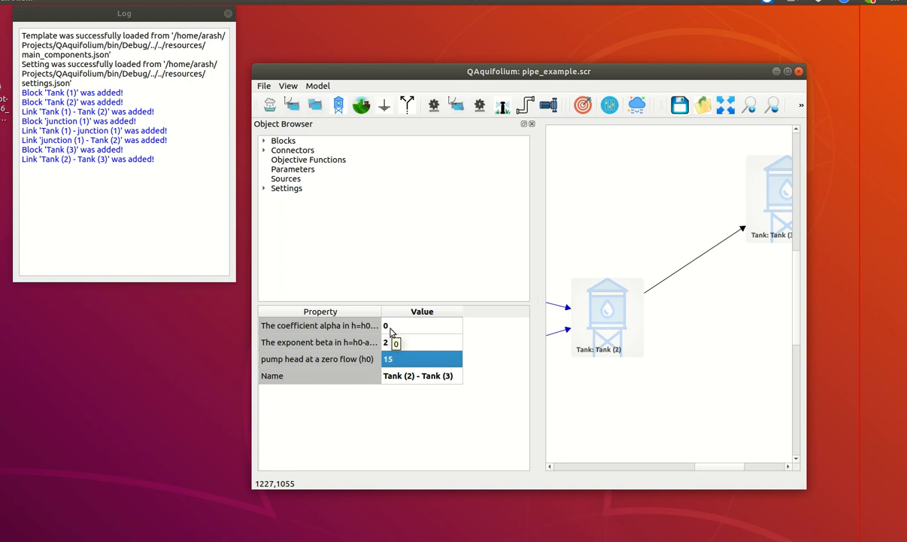
pyautogui.doubleClick(392, 326)
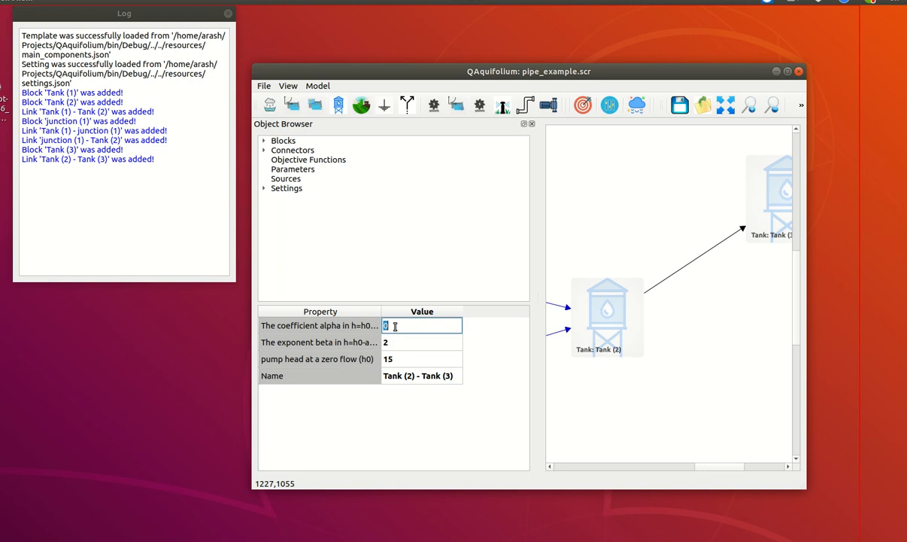
pyautogui.write('3')
pyautogui.press('Return')
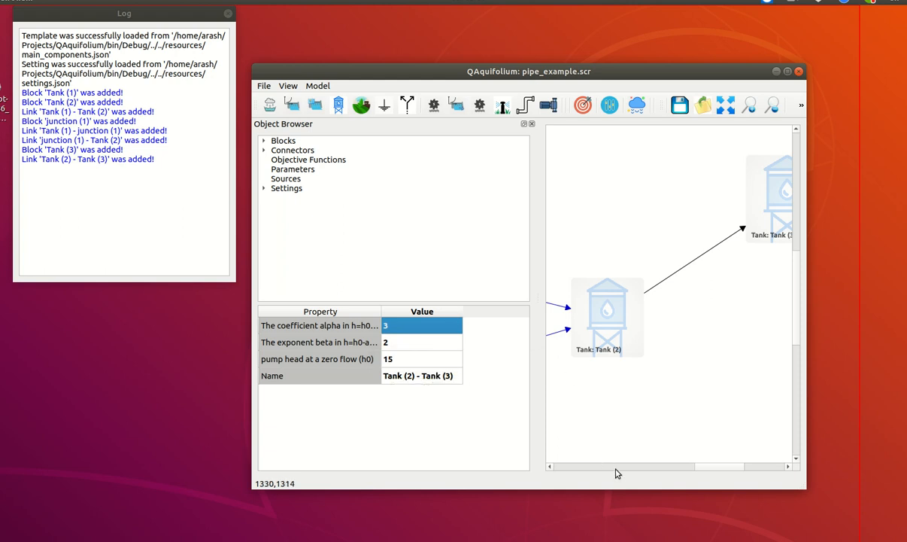
pyautogui.moveTo(706, 470); pyautogui.dragTo(717, 472)
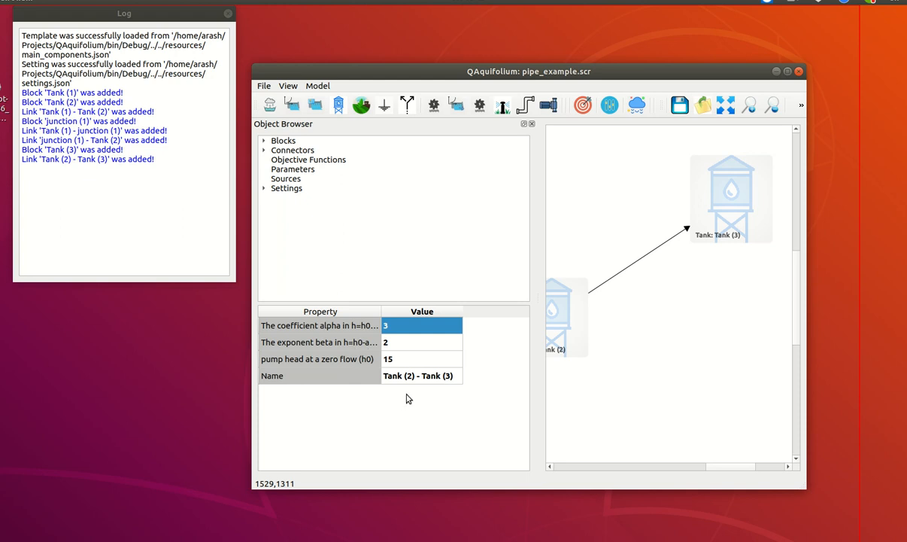
pyautogui.click(650, 253)
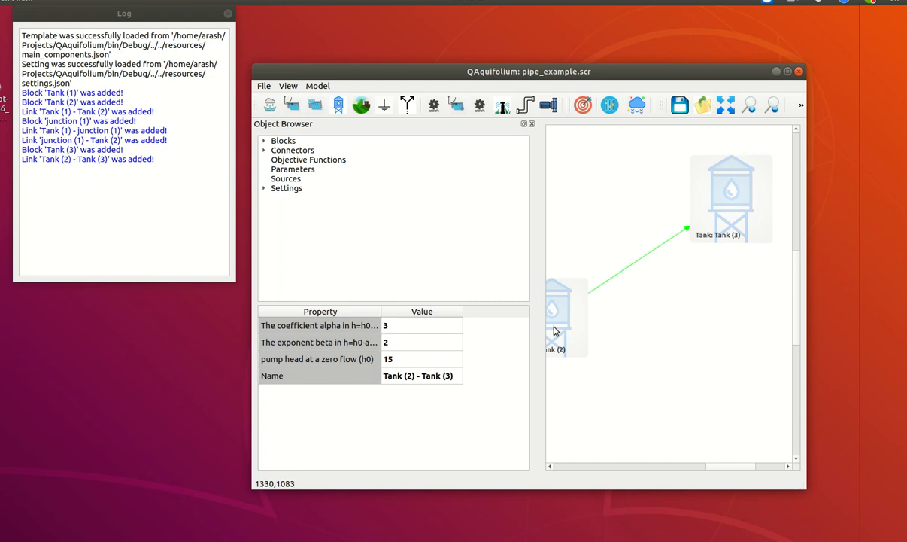
pyautogui.click(742, 212)
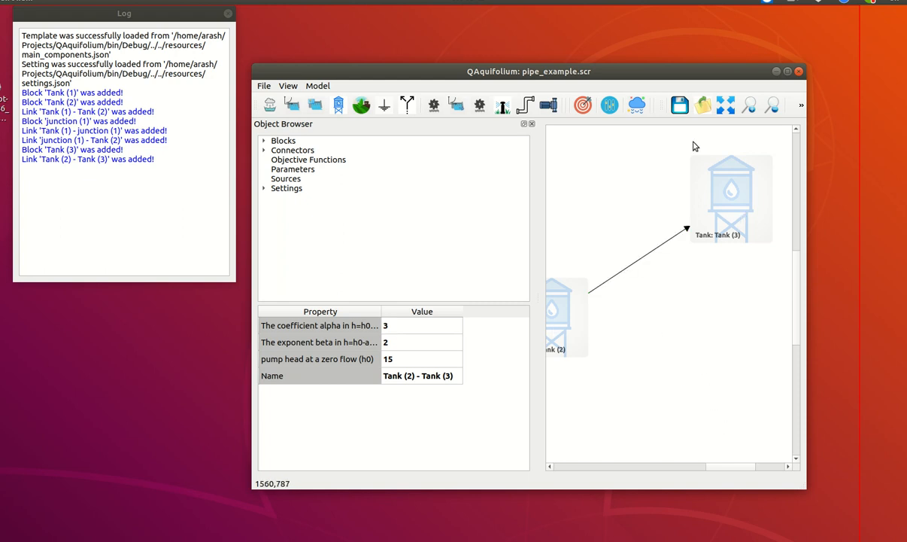
# Run the simulation of the three-tank model with the pump link and close the running status window.
pyautogui.click(726, 106)
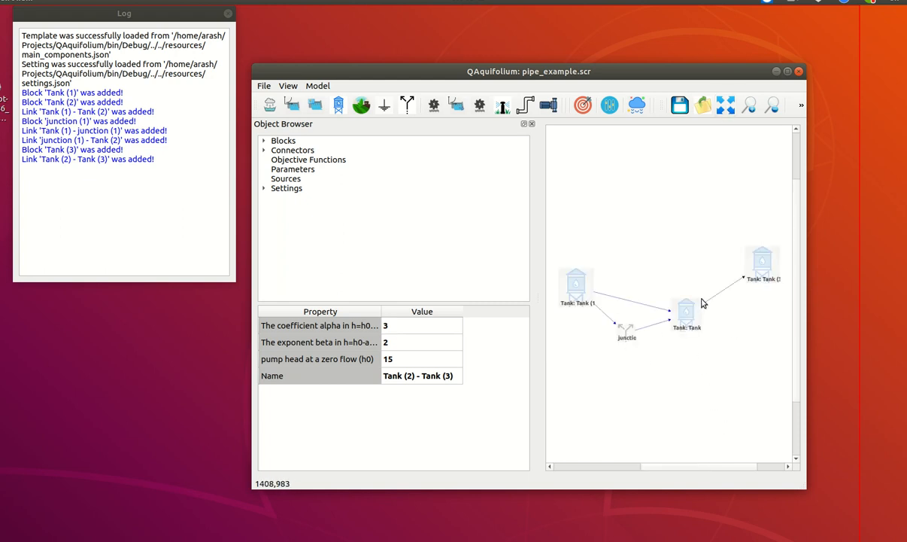
pyautogui.moveTo(718, 467); pyautogui.dragTo(725, 467)
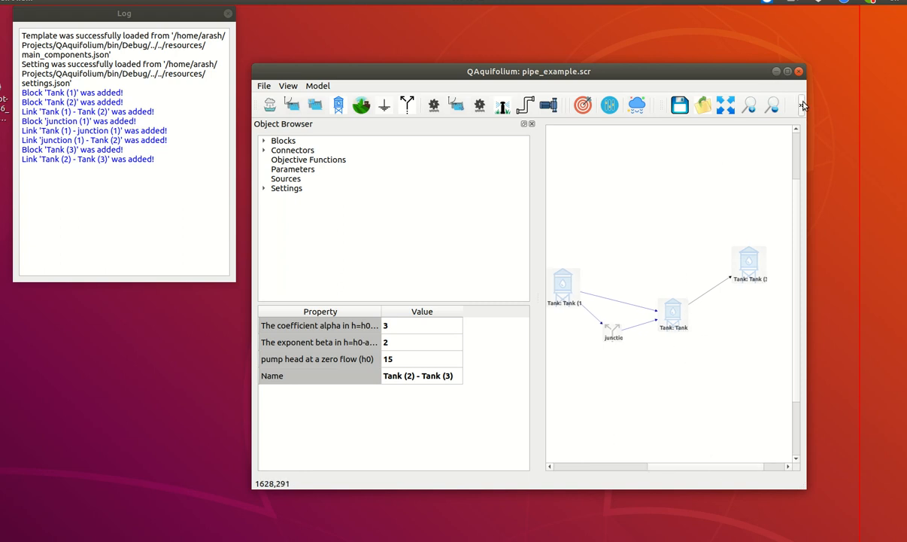
pyautogui.click(803, 105)
pyautogui.click(677, 128)
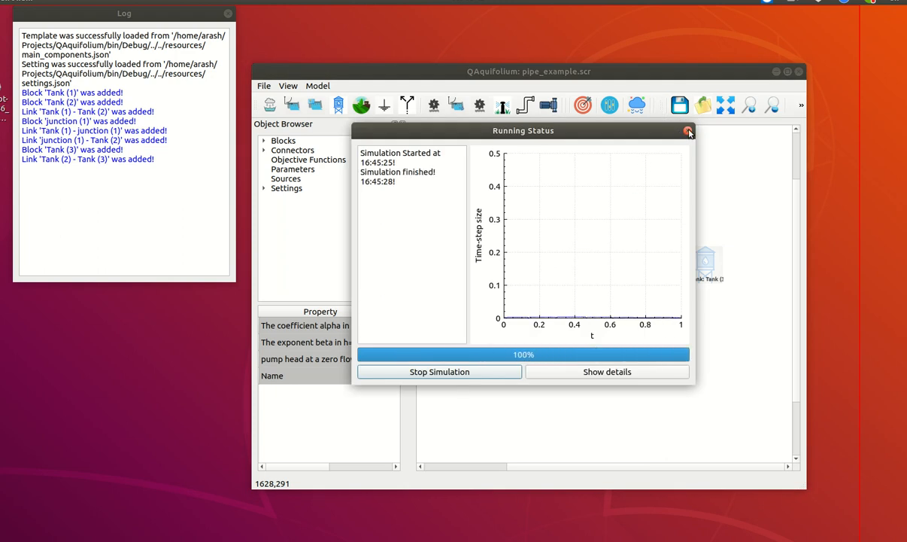
pyautogui.click(688, 131)
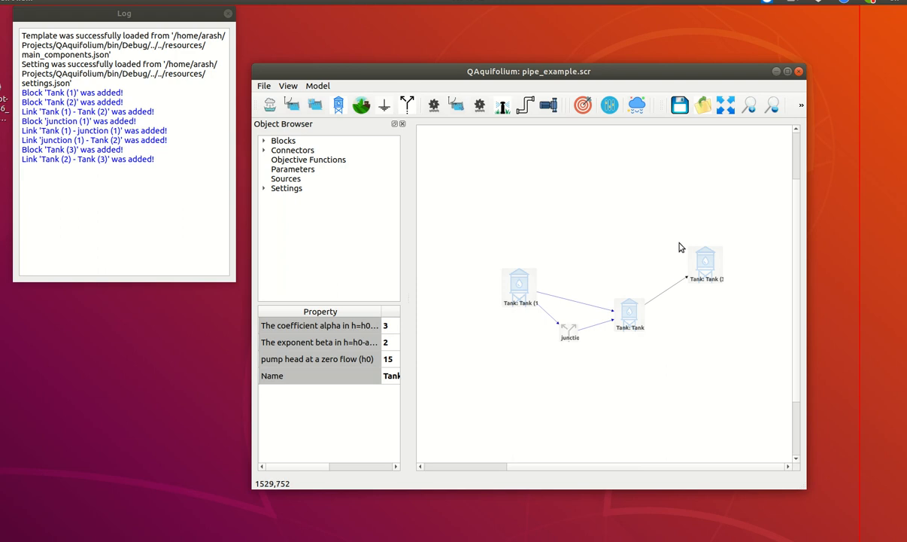
# Plot the flow result of the Tank (2)–Tank (3) pump link and bring the whole graph into view.
pyautogui.rightClick(672, 292)
pyautogui.moveTo(696, 320)
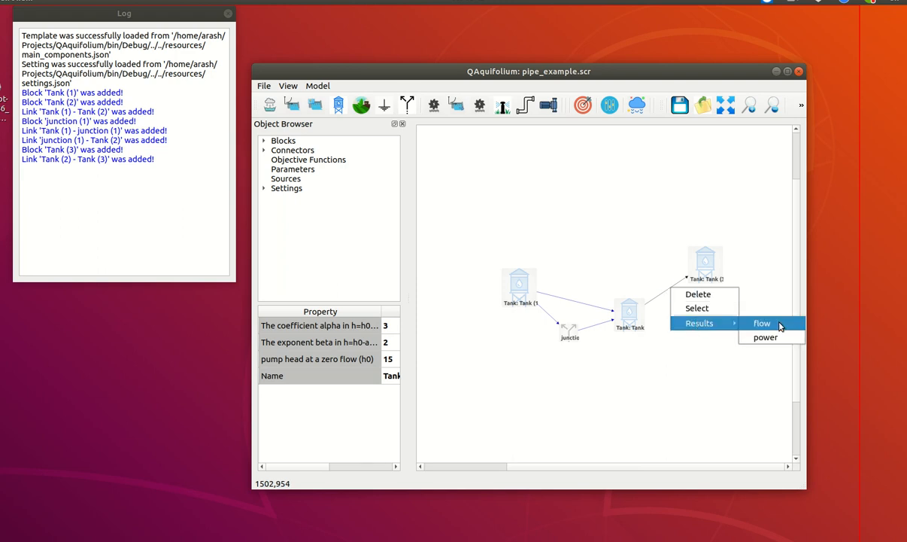
pyautogui.click(760, 321)
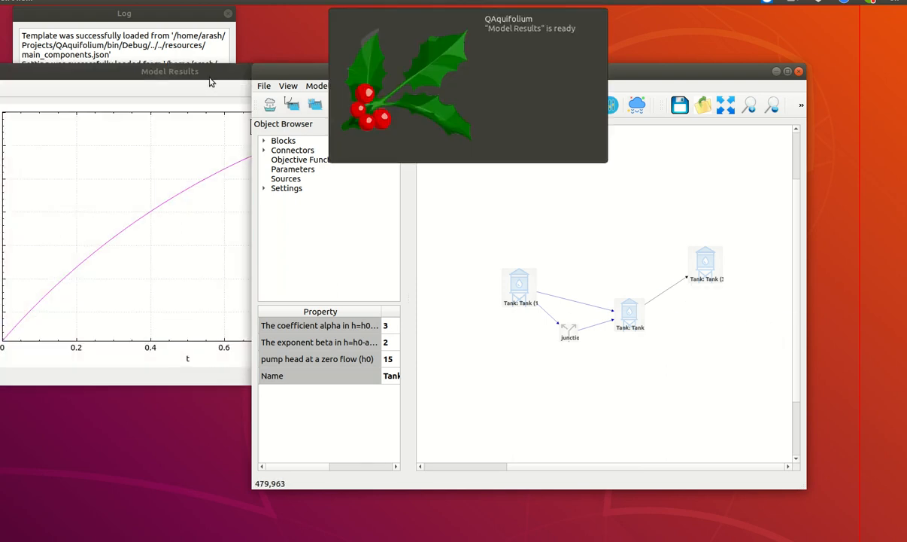
pyautogui.click(196, 80)
pyautogui.moveTo(194, 80); pyautogui.dragTo(273, 85)
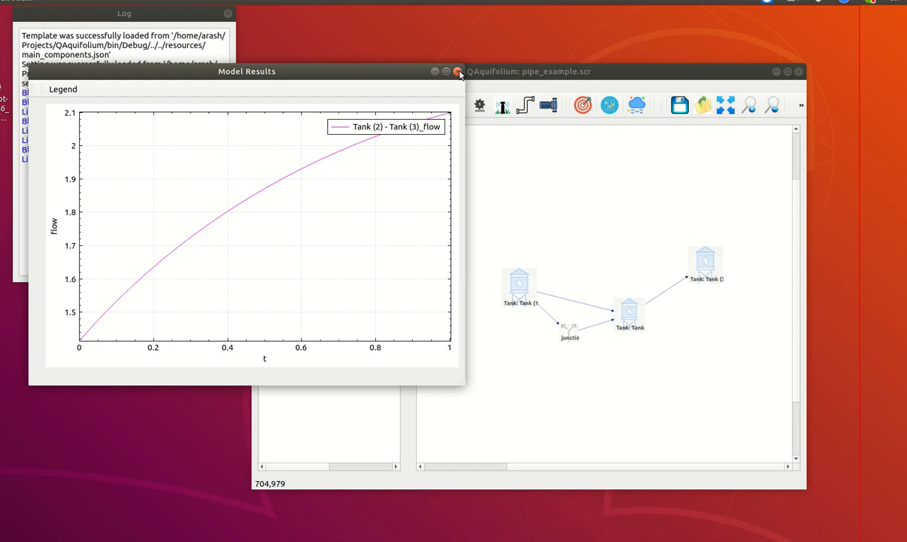
# Plot the power result of the Tank (2)–Tank (3) pump link, review it beside the flow graph, and close both graphs.
pyautogui.click(665, 295)
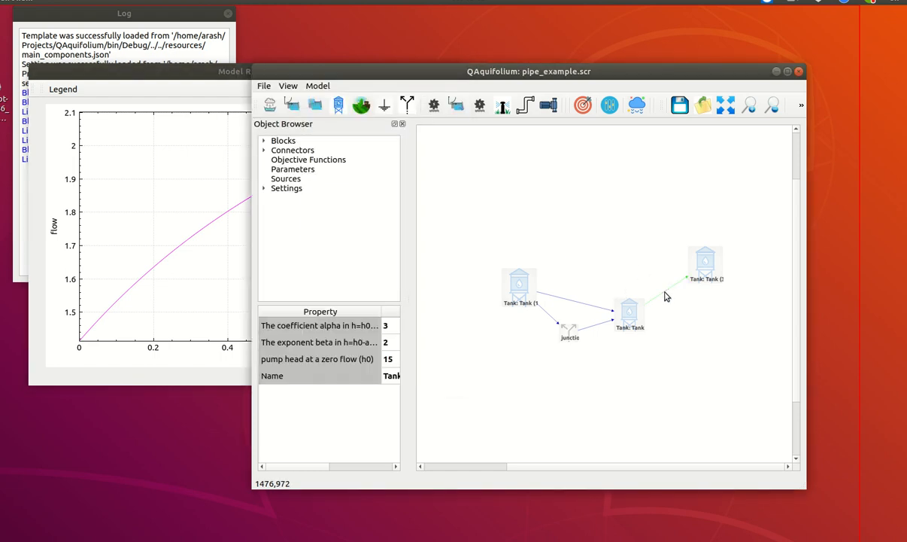
pyautogui.rightClick(665, 295)
pyautogui.moveTo(699, 328)
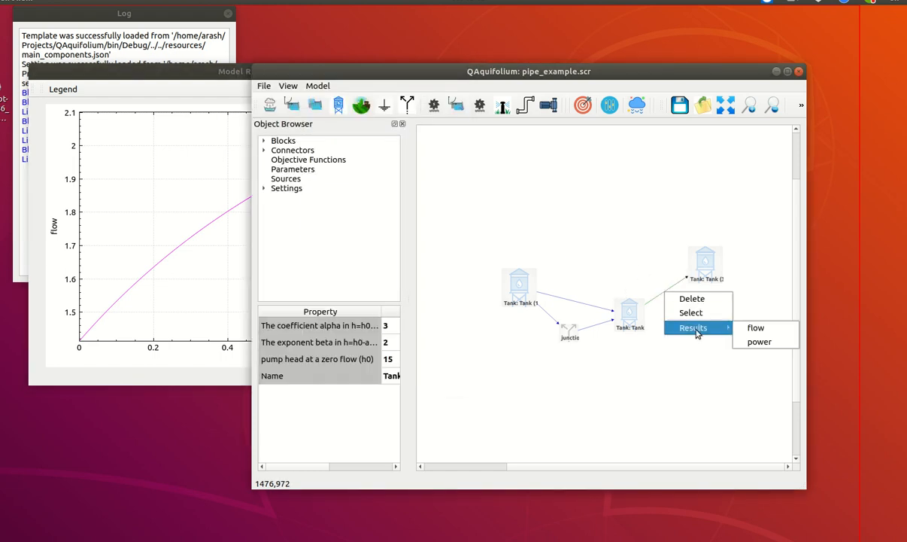
pyautogui.click(753, 343)
pyautogui.click(142, 72)
pyautogui.moveTo(229, 97); pyautogui.dragTo(539, 140)
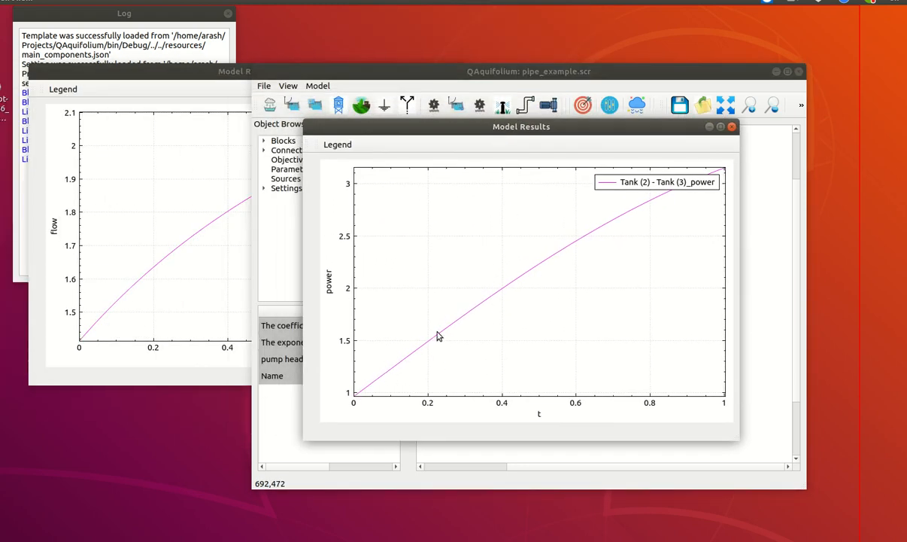
pyautogui.click(733, 128)
pyautogui.moveTo(230, 76); pyautogui.dragTo(339, 125)
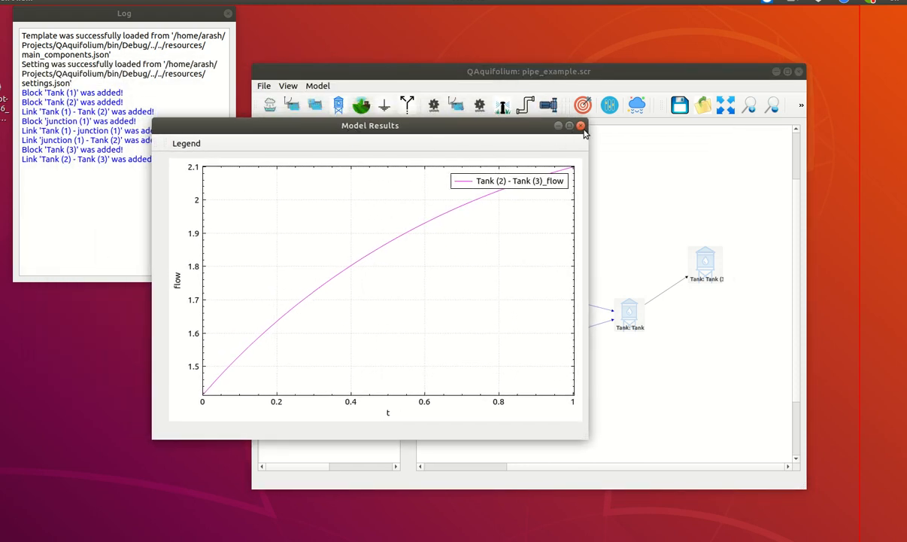
pyautogui.click(581, 126)
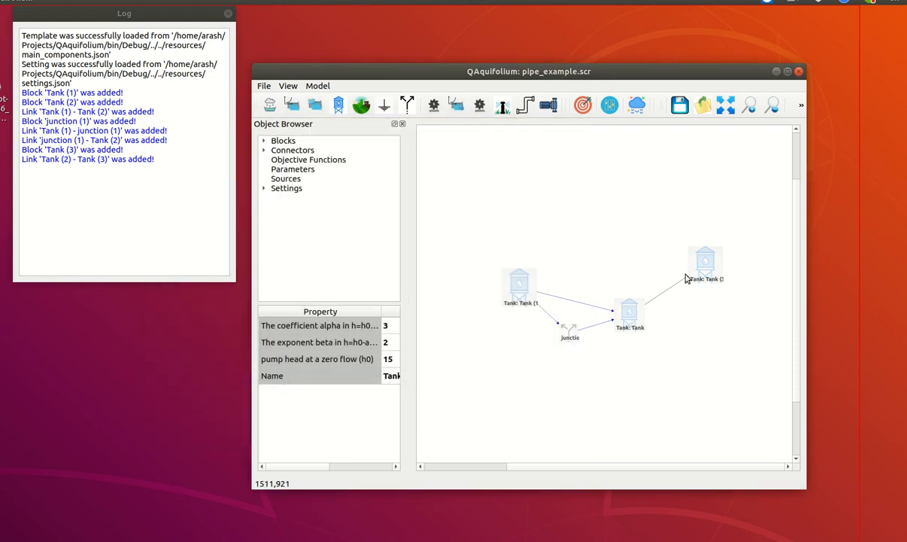
# Plot the head result of Tank (3) and place its graph fully in view.
pyautogui.click(705, 262)
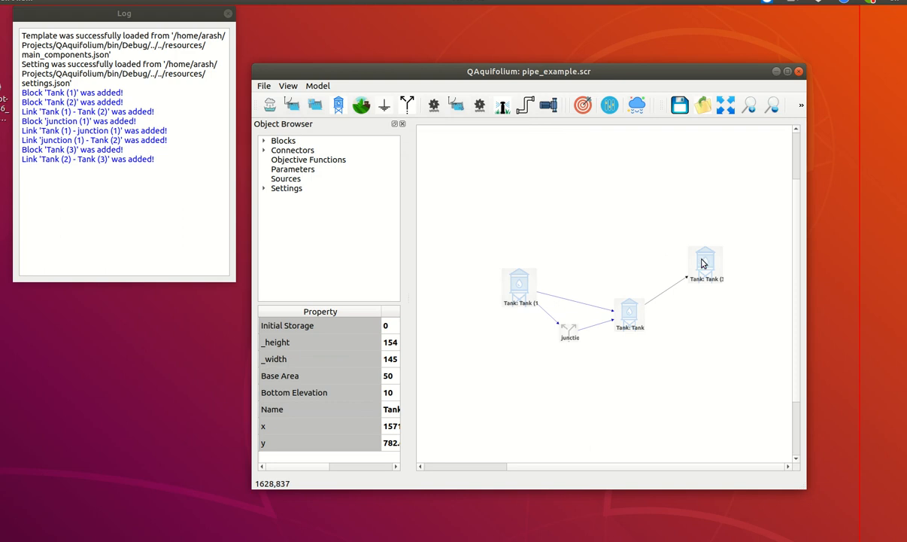
pyautogui.rightClick(700, 260)
pyautogui.moveTo(731, 307)
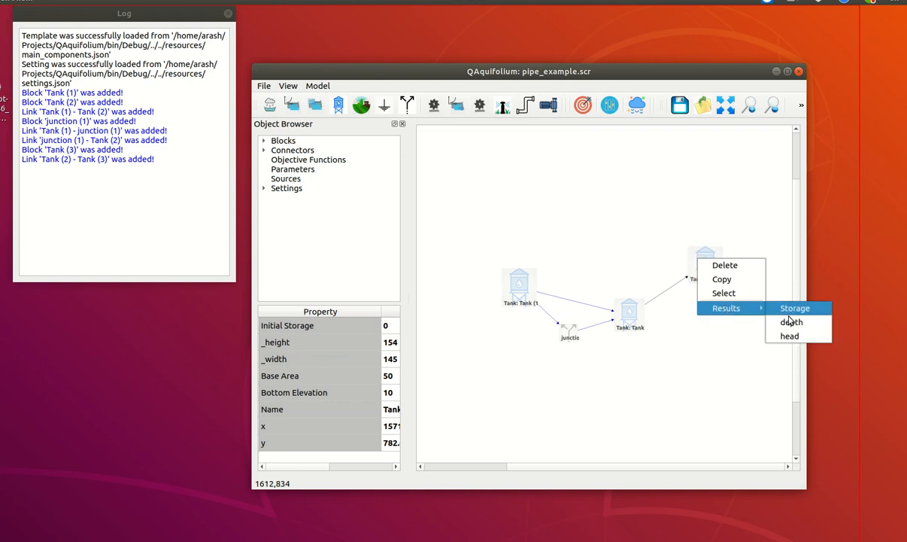
pyautogui.click(748, 321)
pyautogui.moveTo(157, 69); pyautogui.dragTo(350, 69)
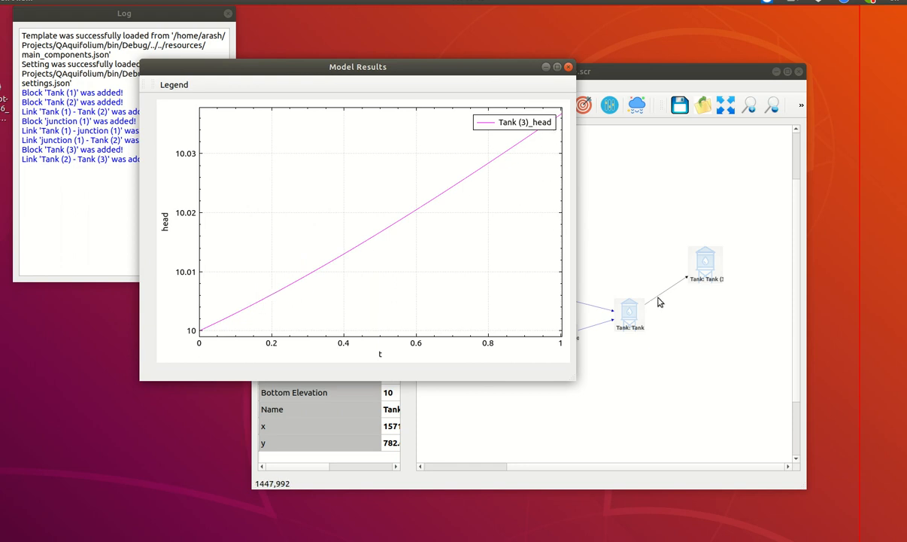
# Plot the head result of Tank (2), compare it with Tank (3)'s head graph, and close both graphs.
pyautogui.click(632, 319)
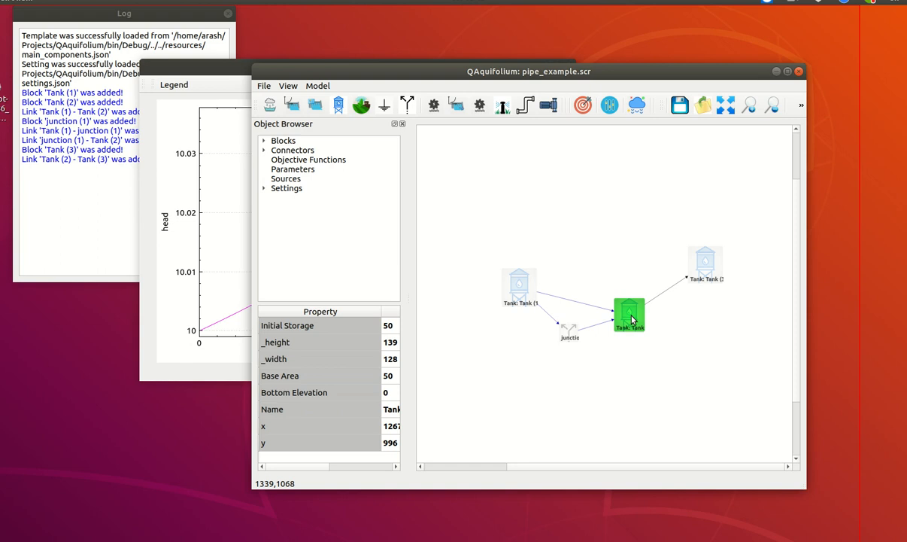
pyautogui.rightClick(632, 320)
pyautogui.moveTo(662, 364)
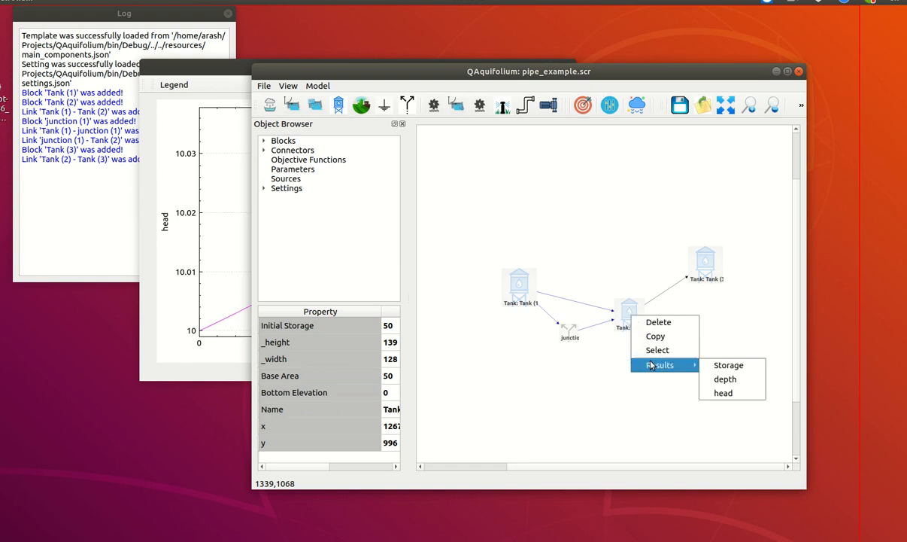
pyautogui.click(732, 394)
pyautogui.click(202, 76)
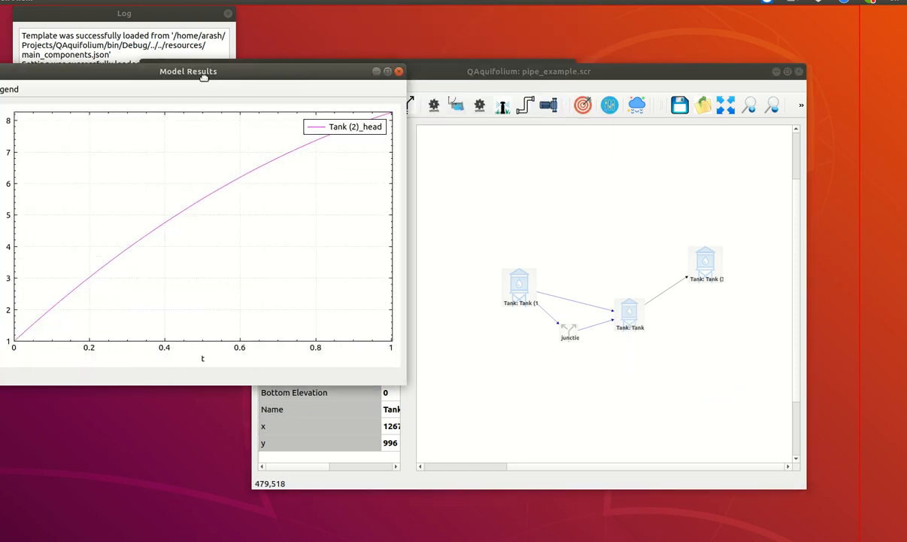
pyautogui.moveTo(201, 76); pyautogui.dragTo(508, 178)
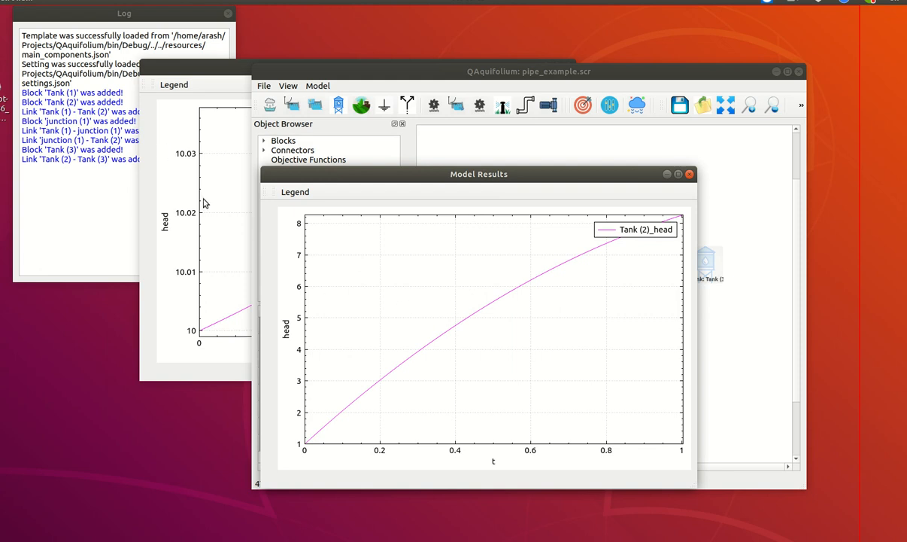
pyautogui.click(689, 175)
pyautogui.click(217, 72)
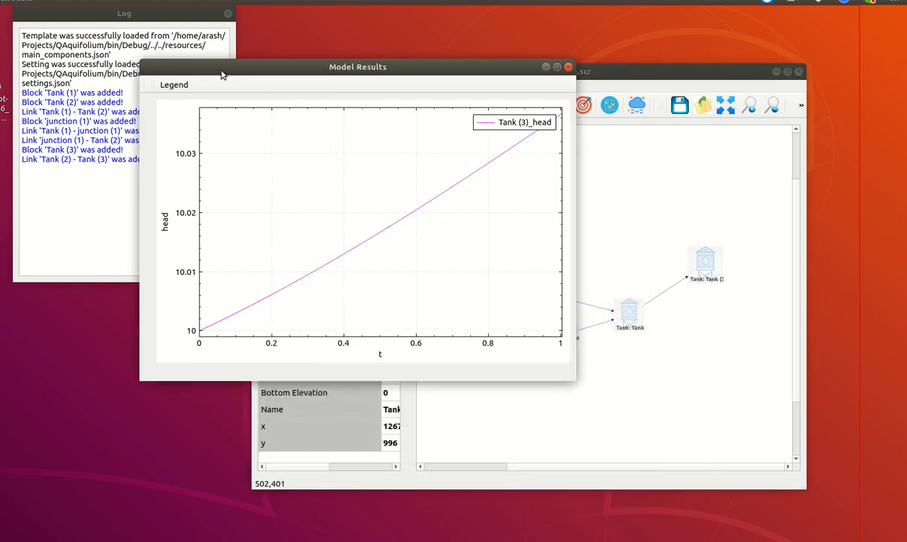
pyautogui.click(570, 69)
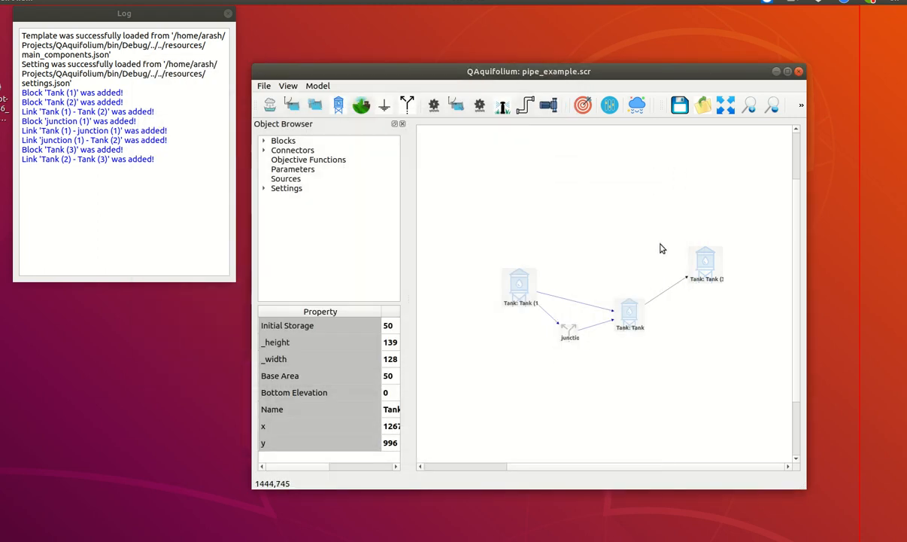
# Set the Tank (2)–Tank (3) pump's coefficient alpha to 0.3 and its head at zero flow to 20.
pyautogui.click(668, 291)
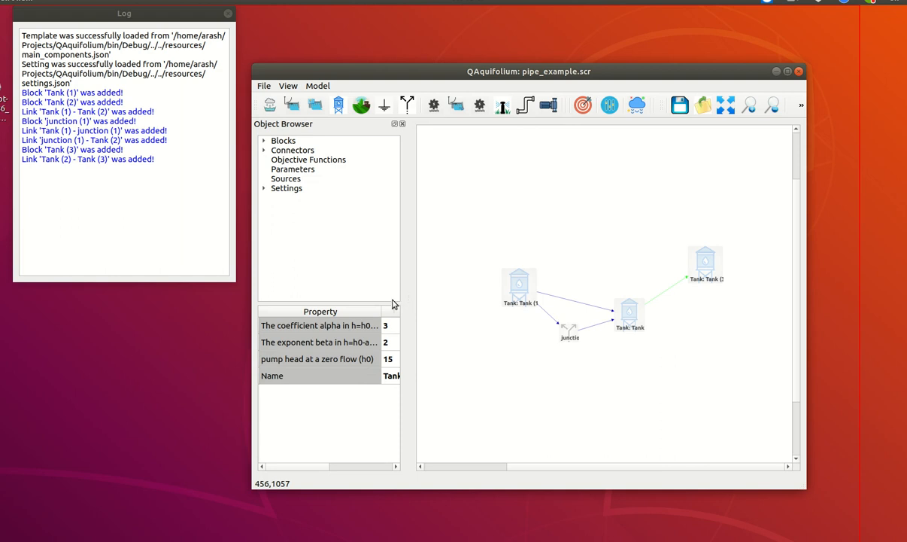
pyautogui.moveTo(382, 311); pyautogui.dragTo(330, 306)
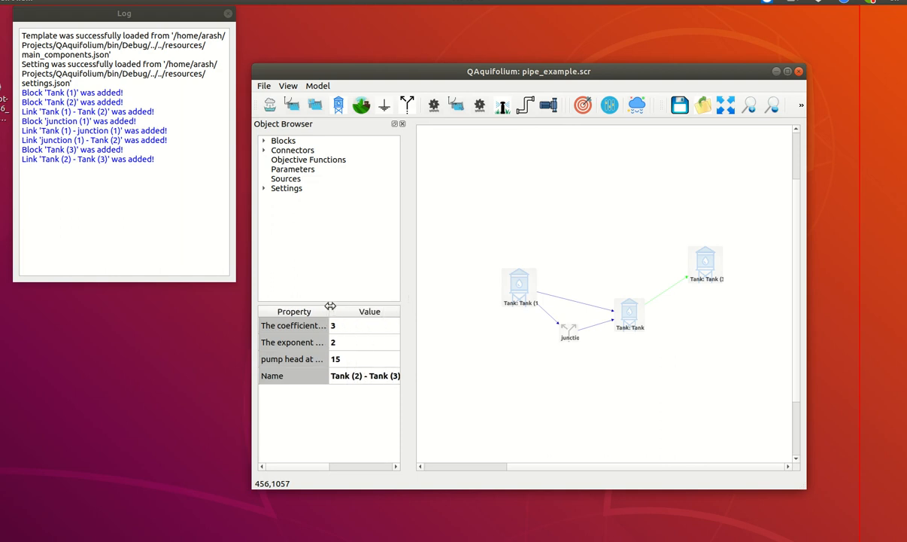
pyautogui.moveTo(407, 296); pyautogui.dragTo(456, 294)
pyautogui.moveTo(332, 311); pyautogui.dragTo(358, 311)
pyautogui.doubleClick(383, 326)
pyautogui.write('0')
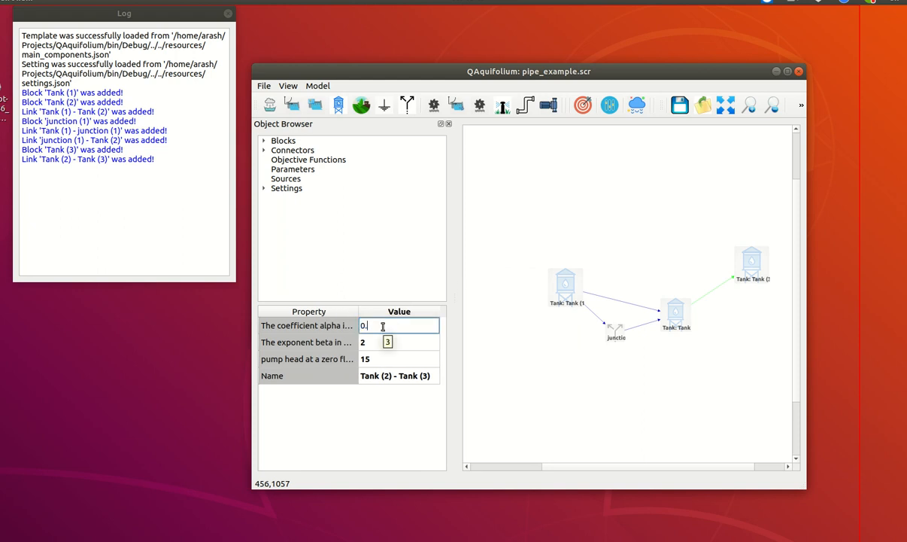
pyautogui.write('.3')
pyautogui.press('Return')
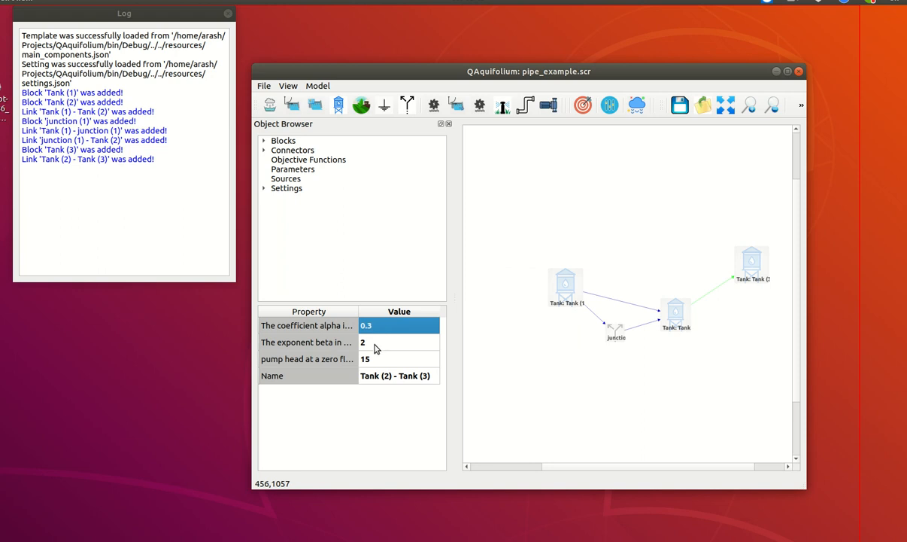
pyautogui.doubleClick(378, 359)
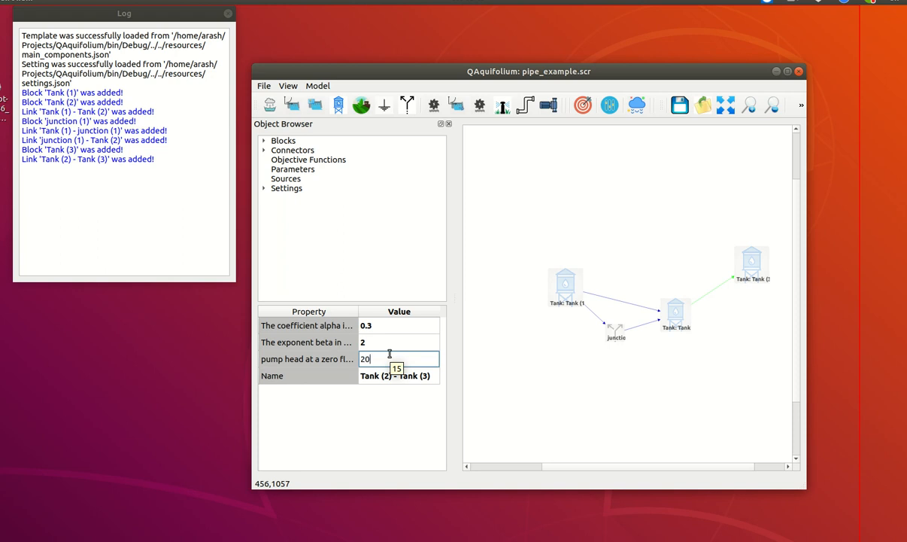
pyautogui.write('20')
pyautogui.press('Return')
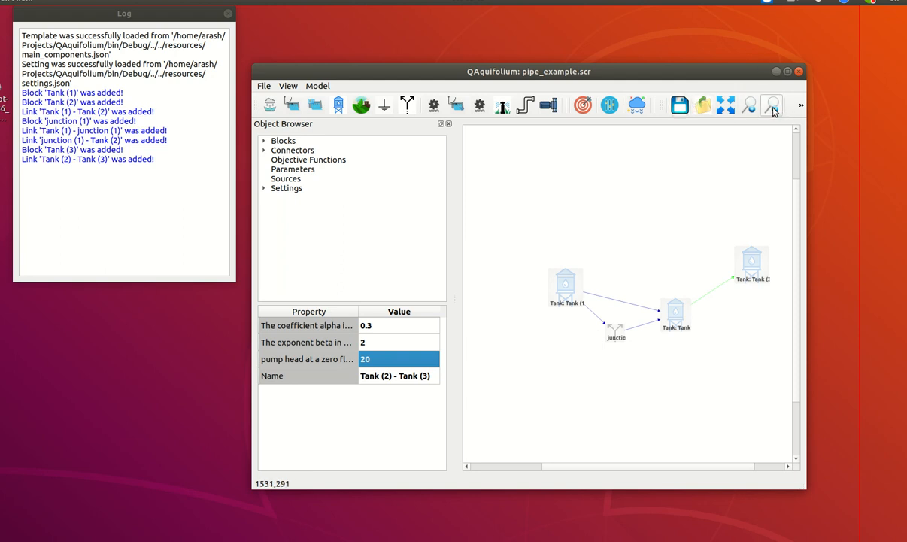
# Rerun the simulation with the changed pump parameters and close the running status window.
pyautogui.click(802, 106)
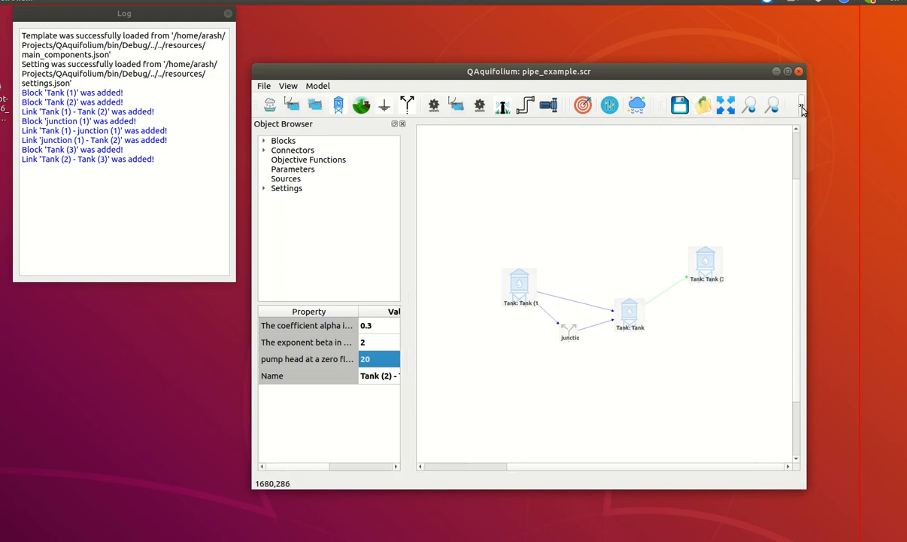
pyautogui.click(645, 123)
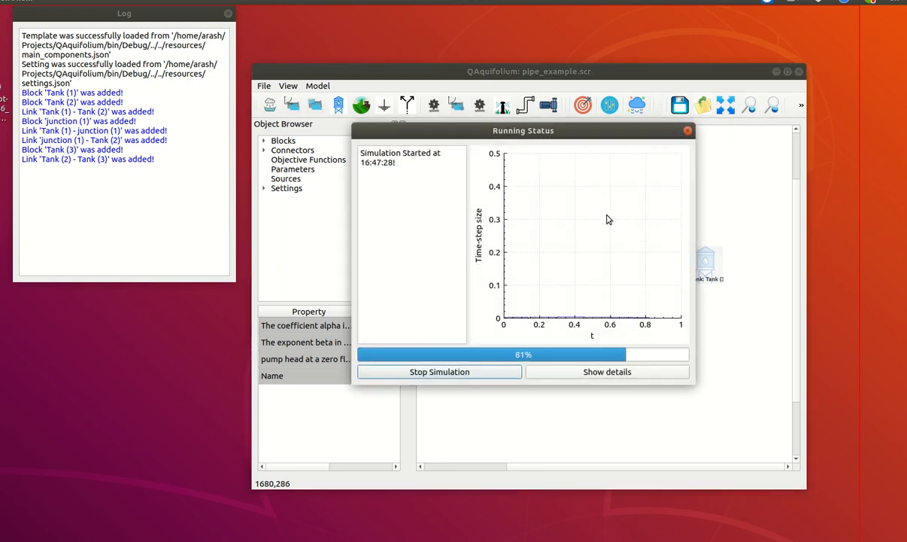
pyautogui.click(688, 131)
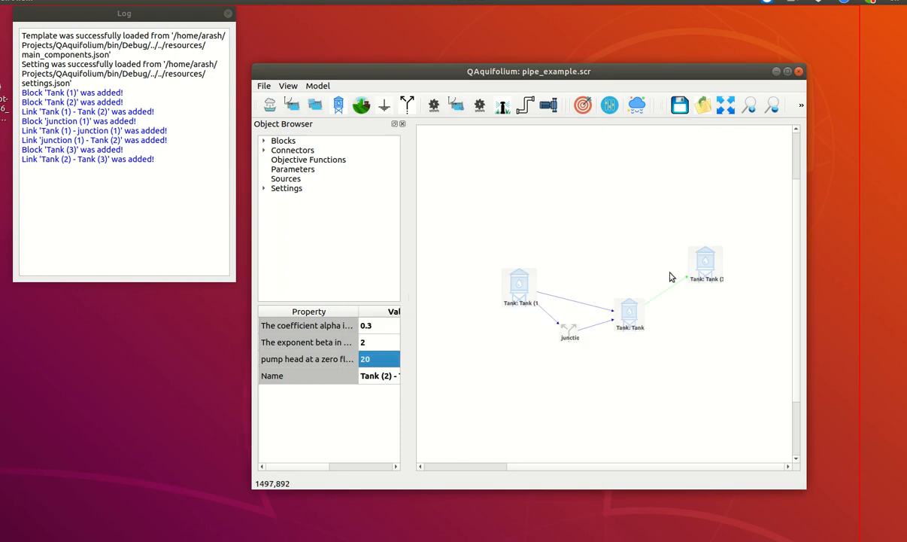
# Plot the depth result of Tank (3) from the new run, review the curve, and close the graph.
pyautogui.click(704, 261)
pyautogui.rightClick(701, 263)
pyautogui.moveTo(764, 311)
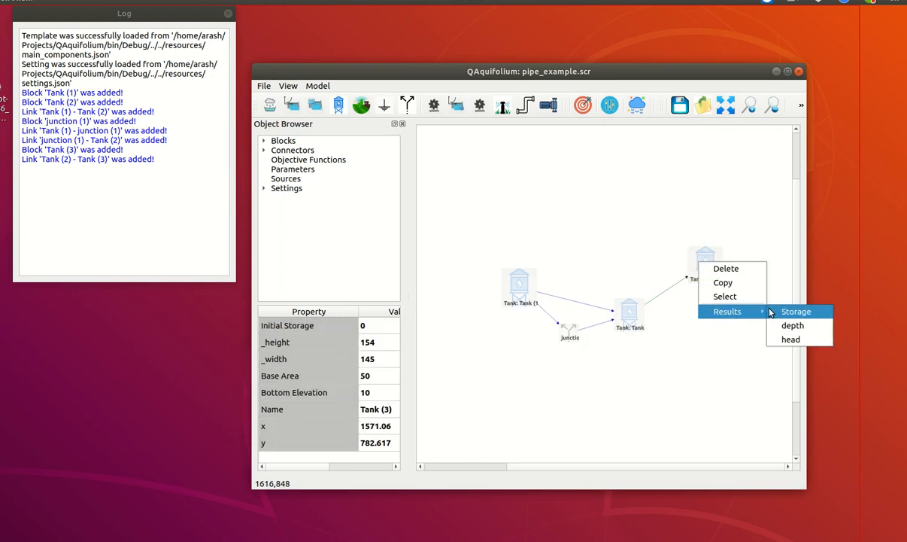
pyautogui.click(792, 325)
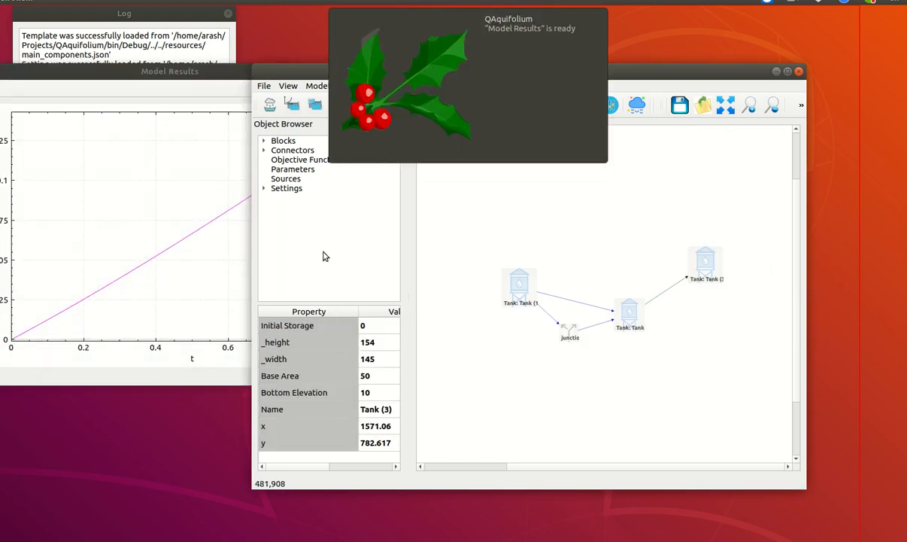
pyautogui.click(111, 72)
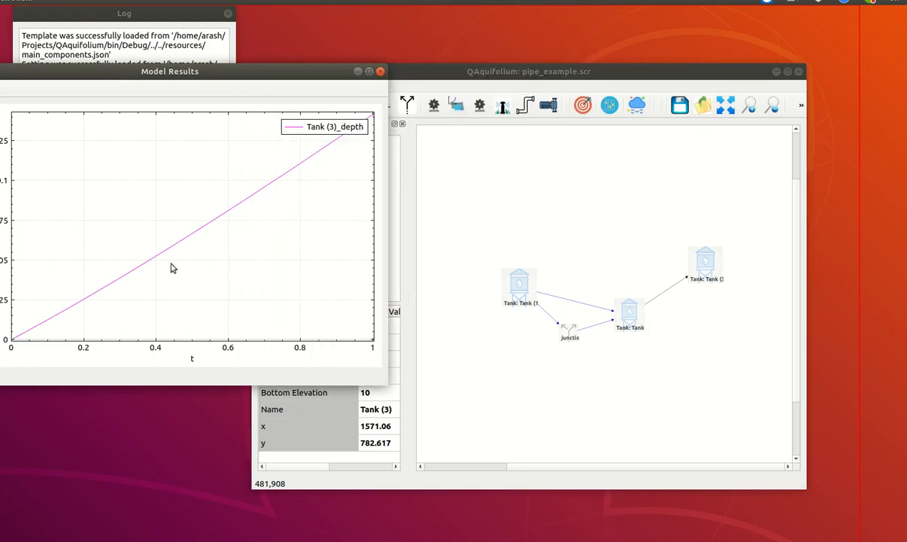
pyautogui.click(381, 71)
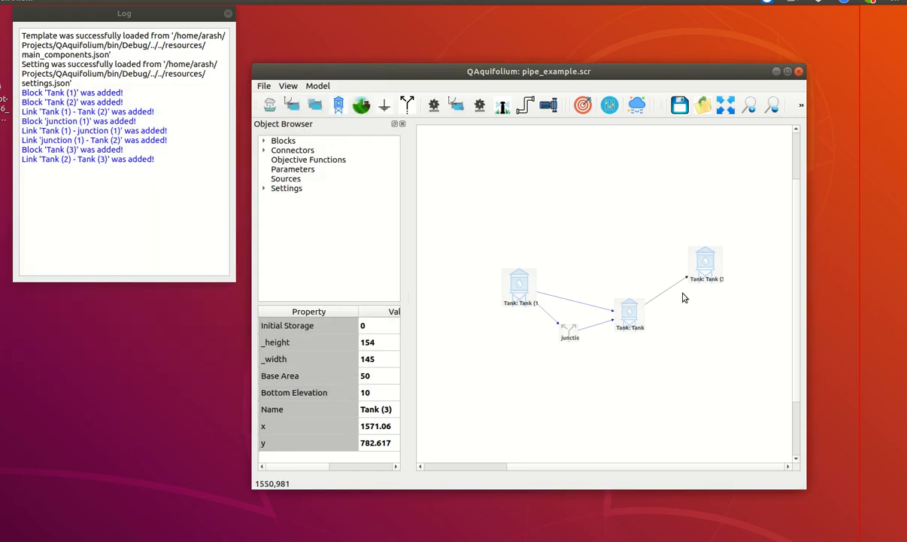